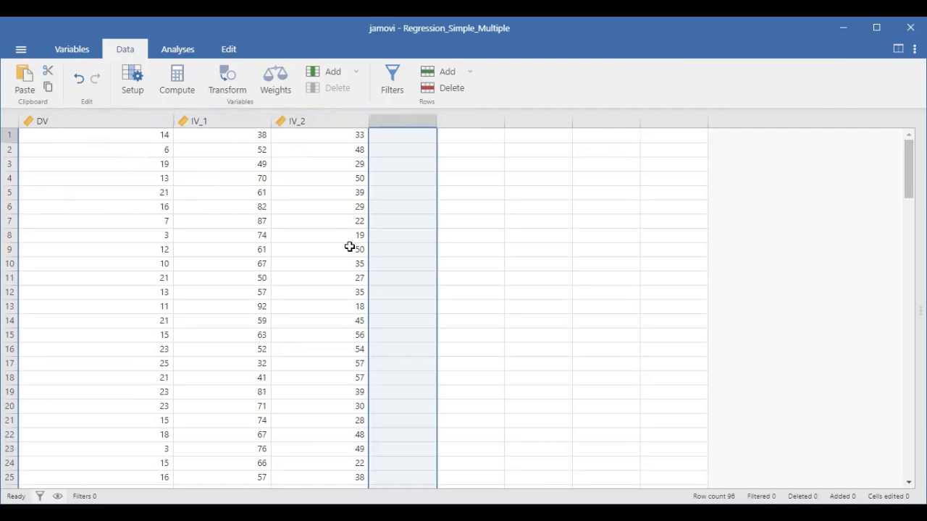
# Start a new Linear Regression analysis and assign DV as the dependent variable.
pyautogui.click(172, 52)
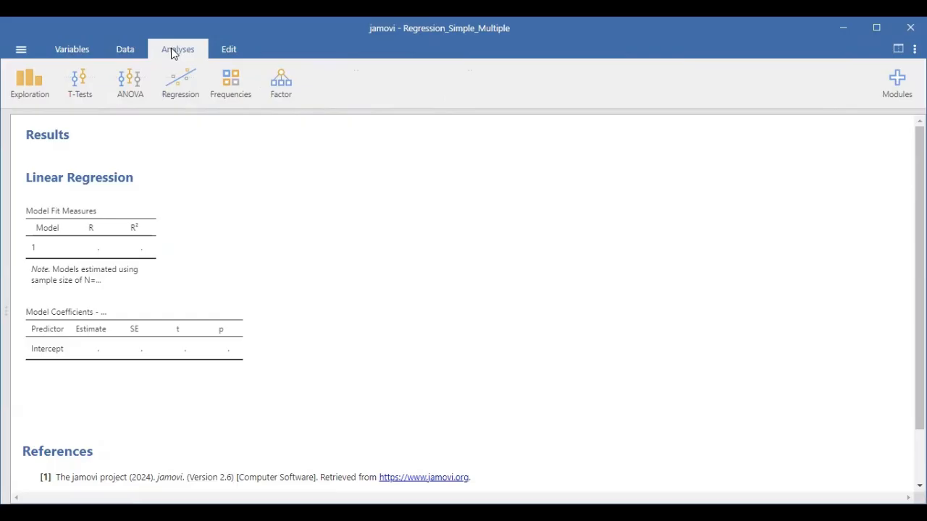
pyautogui.click(185, 96)
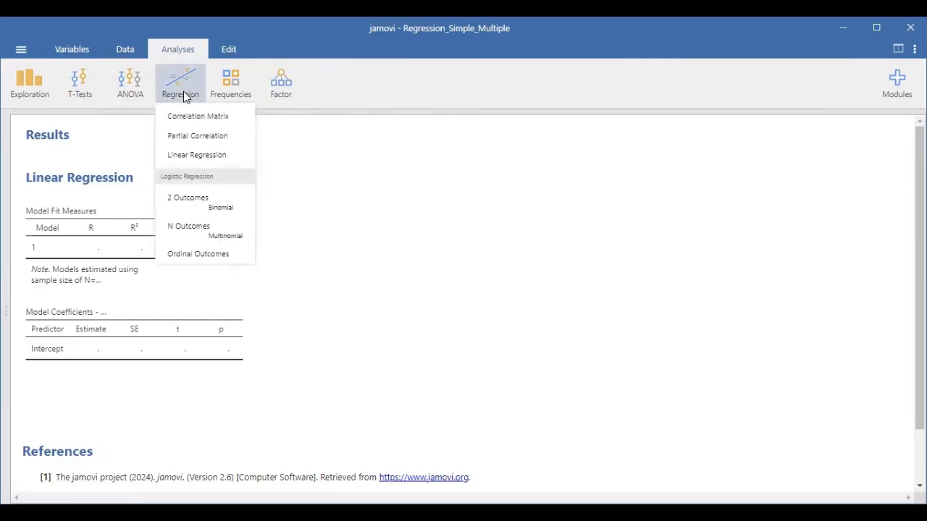
pyautogui.click(197, 155)
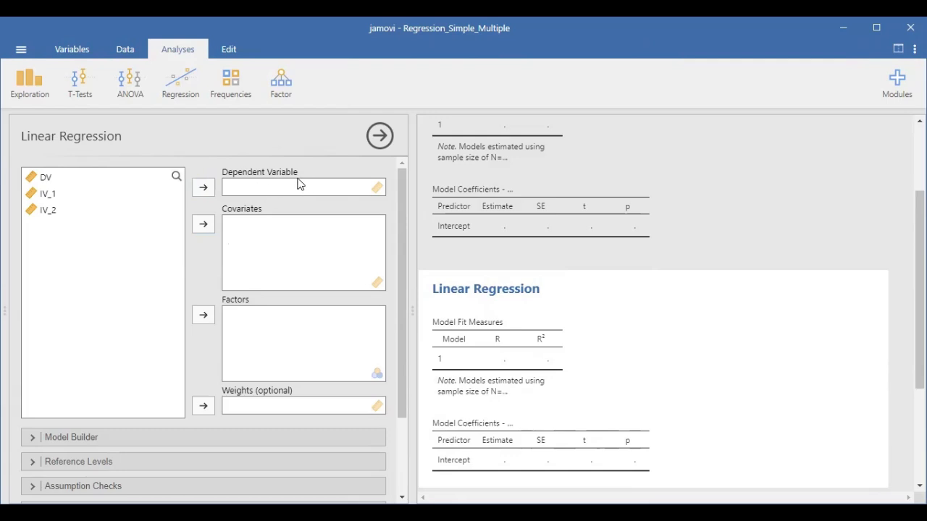
pyautogui.click(108, 181)
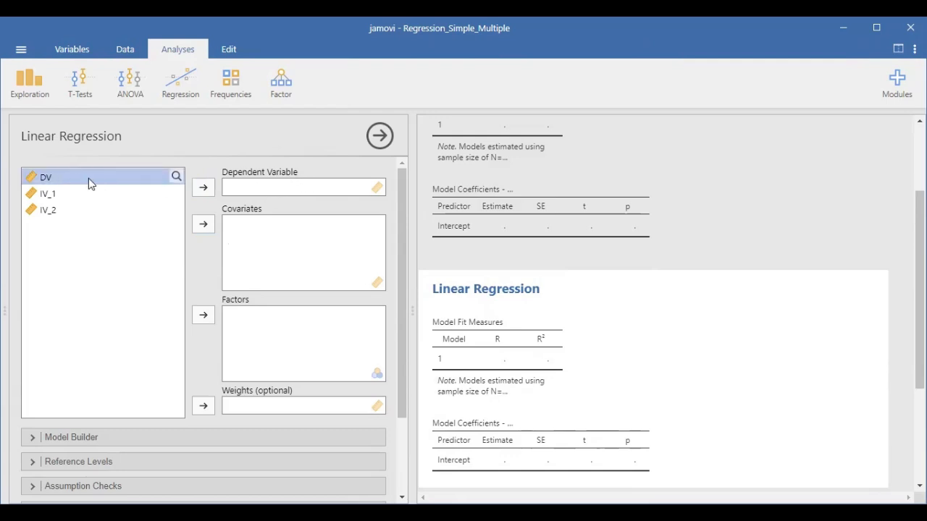
pyautogui.click(203, 190)
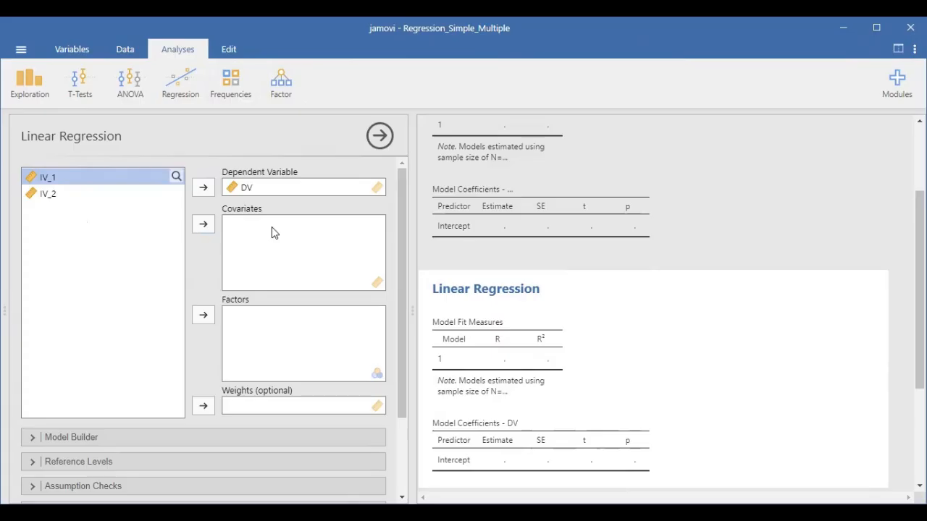
# Add IV_1 and IV_2 as covariates of the linear regression.
pyautogui.click(203, 225)
pyautogui.click(94, 178)
pyautogui.click(204, 226)
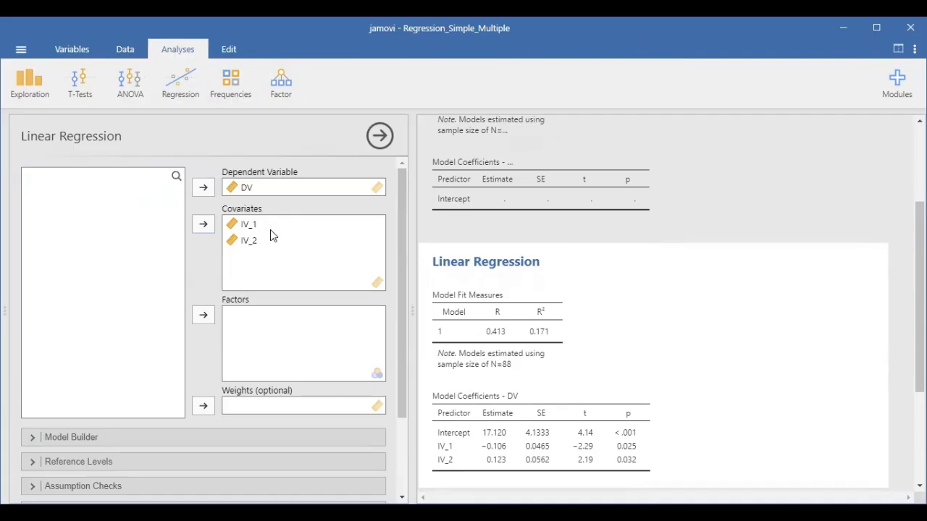
# Examine the Model Builder predictors and blocks alongside the assigned variables, and open the Reference Levels settings.
pyautogui.scroll(-3, 166, 276)
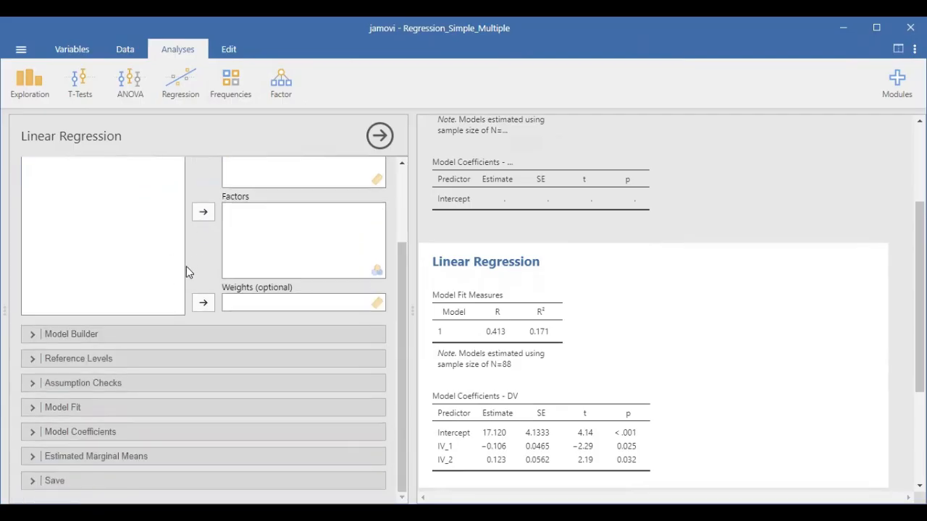
pyautogui.scroll(3, 186, 267)
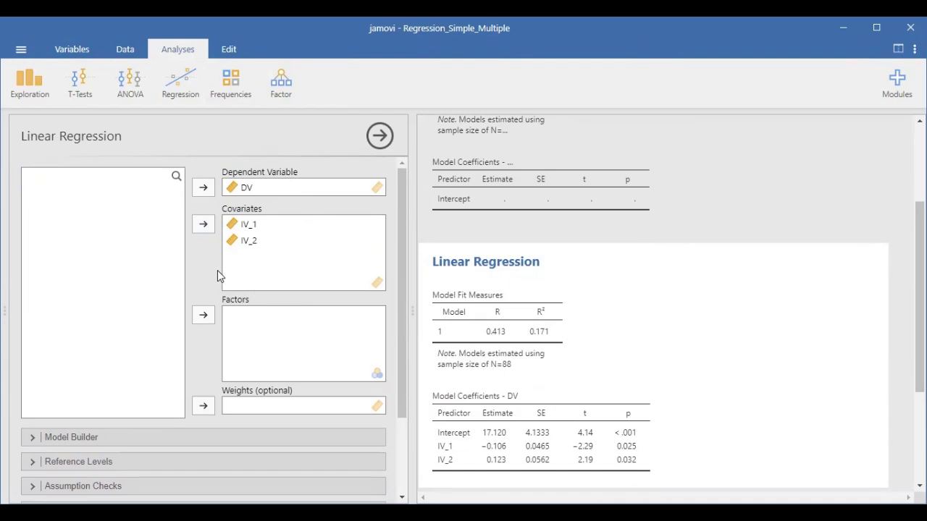
pyautogui.scroll(-2, 205, 276)
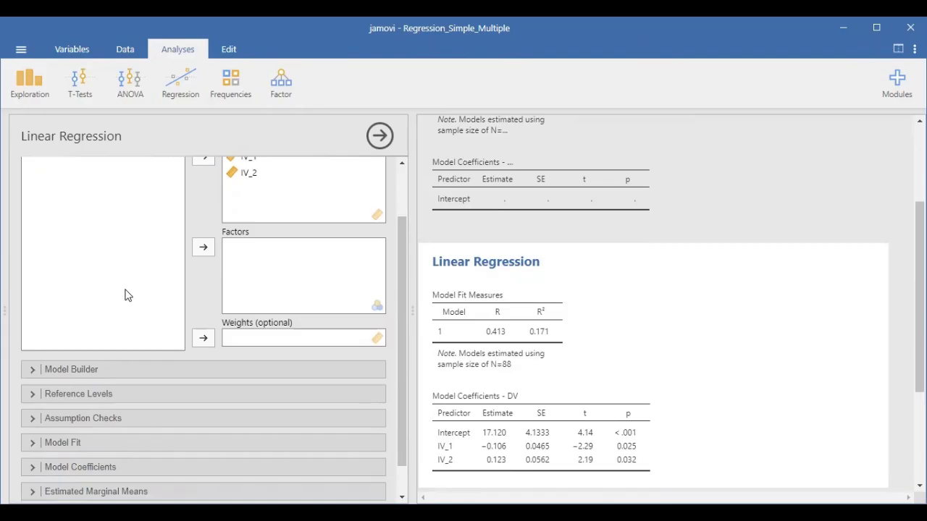
pyautogui.scroll(3, 124, 294)
pyautogui.scroll(-3, 125, 306)
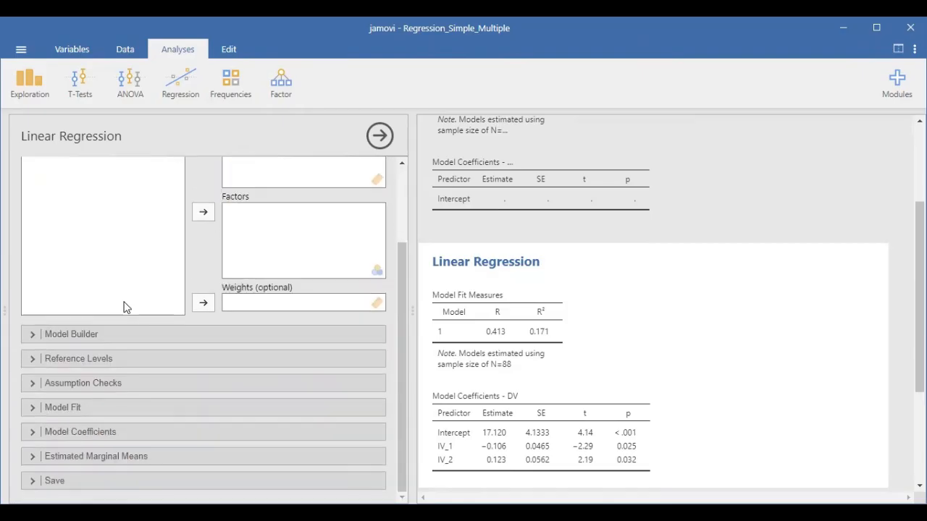
pyautogui.click(33, 337)
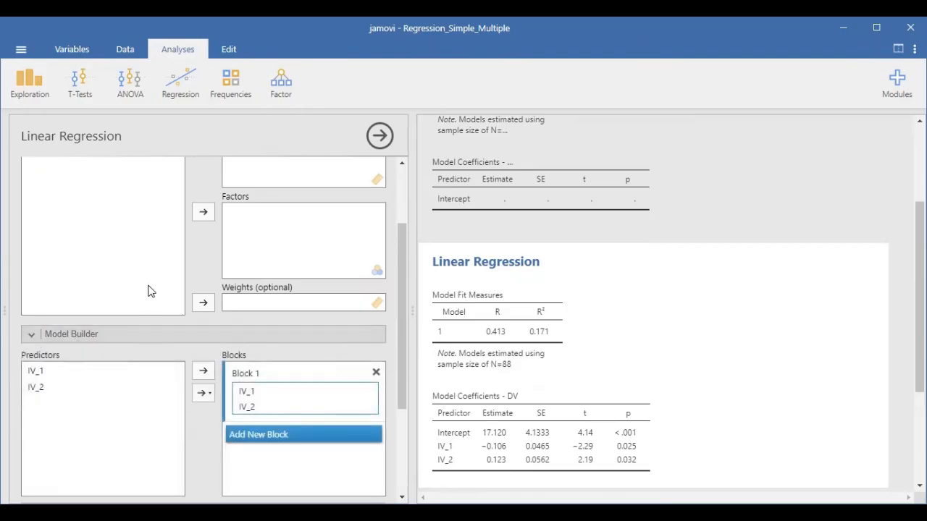
pyautogui.scroll(-2, 131, 247)
pyautogui.scroll(1, 109, 202)
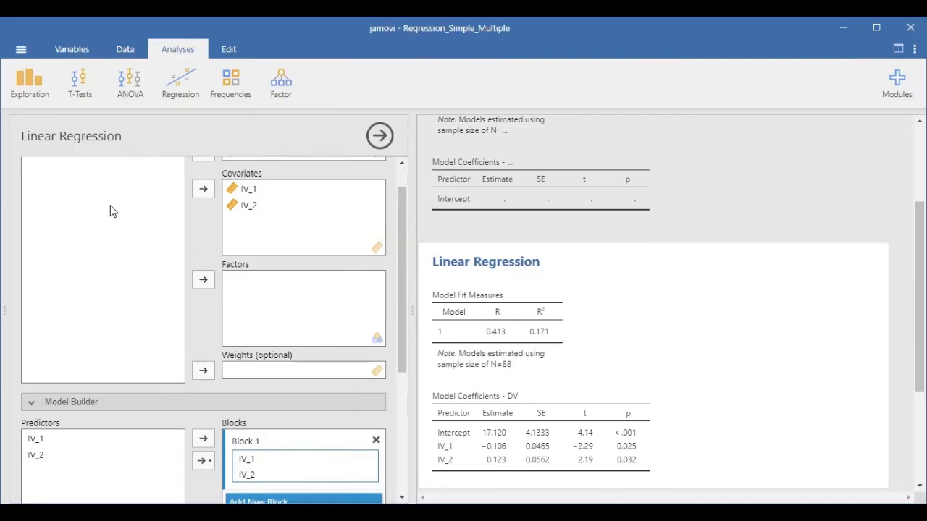
pyautogui.scroll(-3, 105, 217)
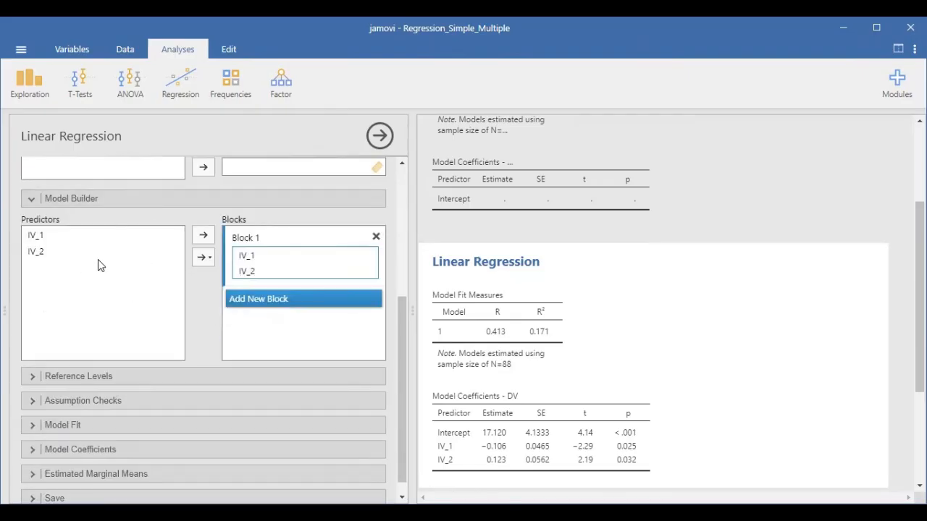
pyautogui.scroll(2, 120, 258)
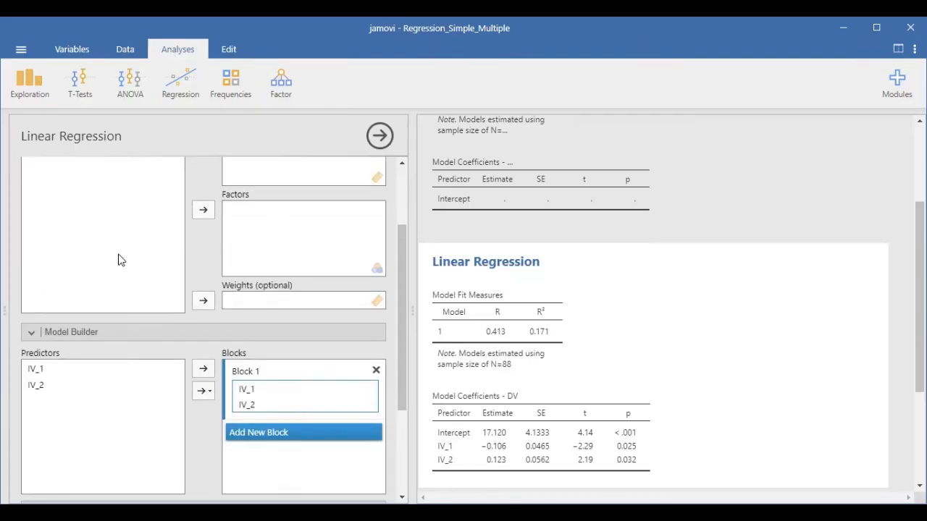
pyautogui.scroll(2, 118, 368)
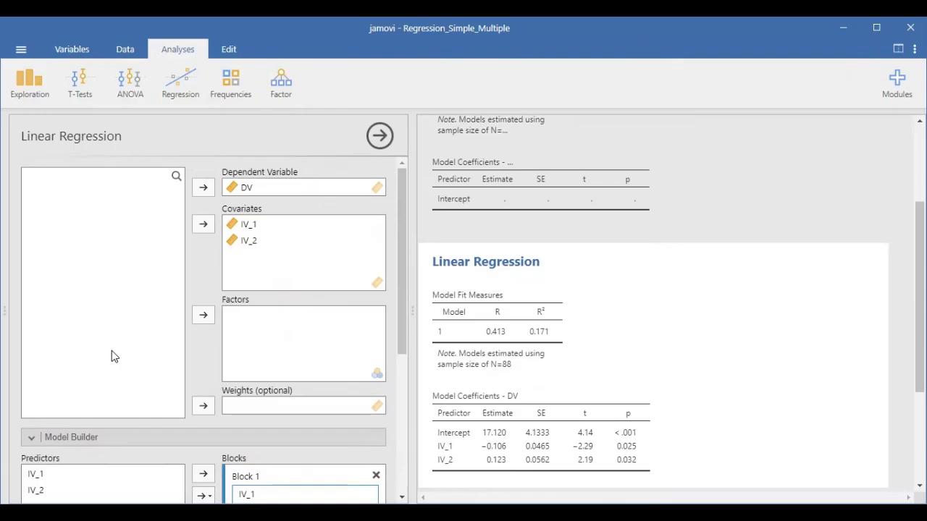
pyautogui.scroll(-3, 134, 290)
pyautogui.scroll(-1, 151, 276)
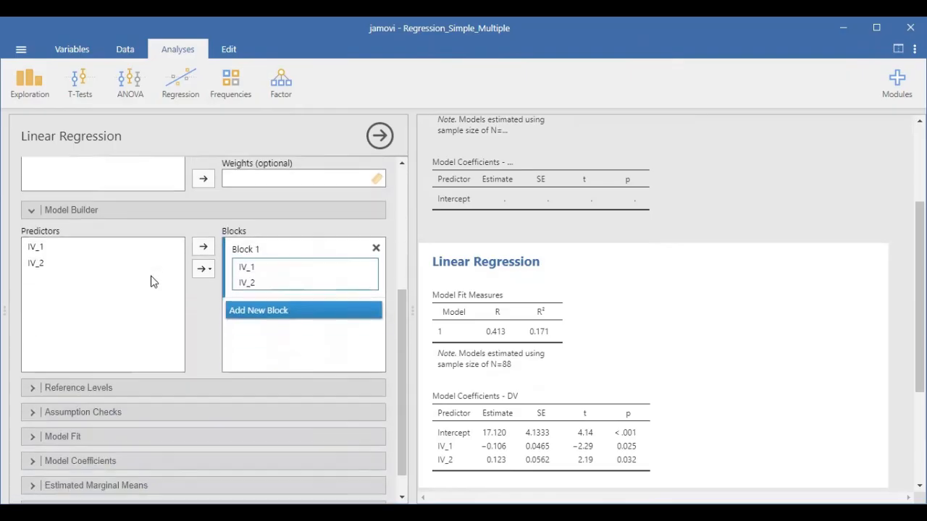
pyautogui.scroll(3, 129, 291)
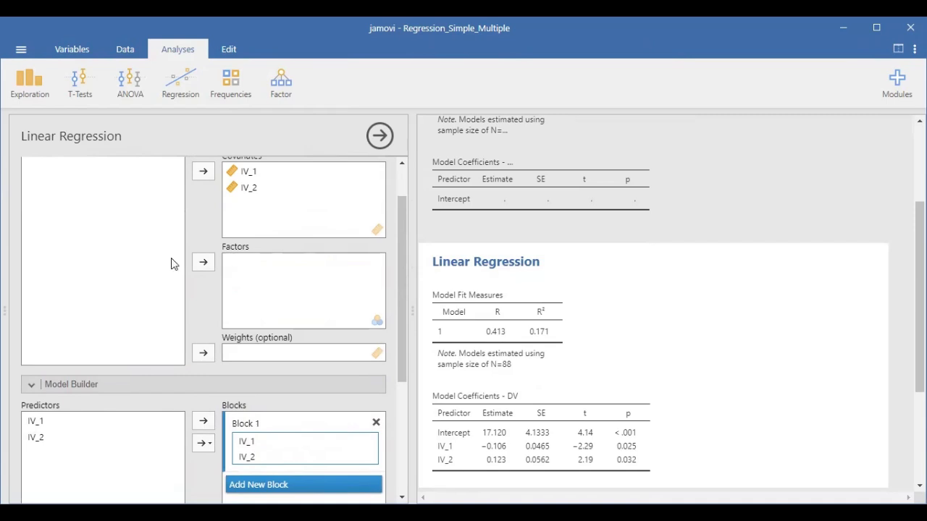
pyautogui.scroll(-2, 145, 290)
pyautogui.scroll(-1, 101, 316)
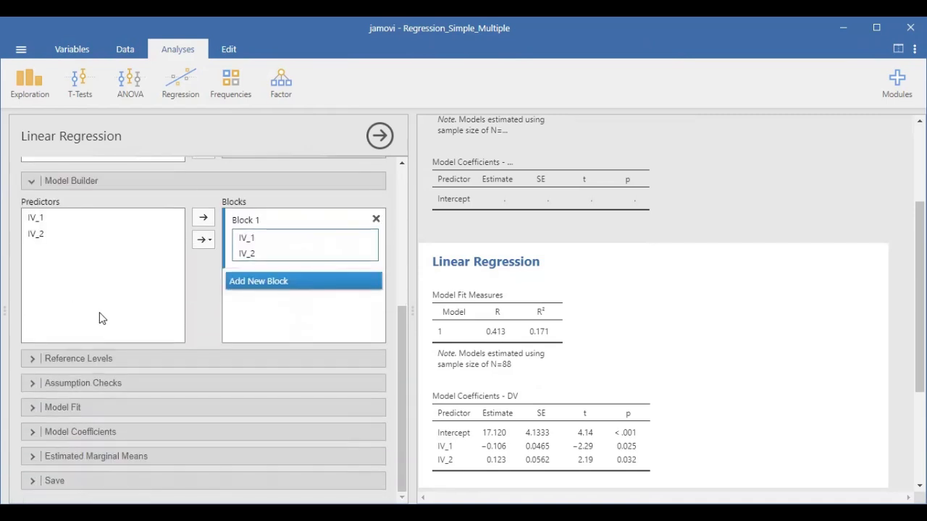
pyautogui.click(105, 362)
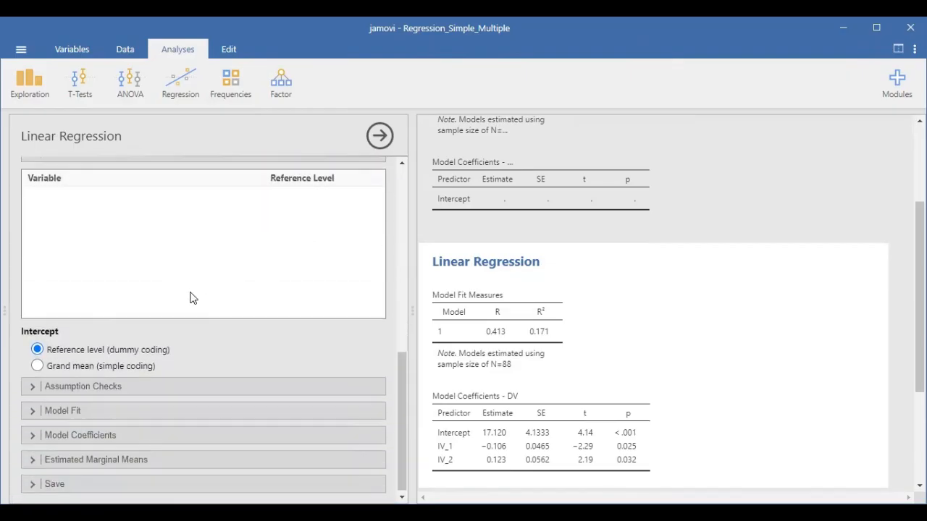
# Request the autocorrelation test, collinearity statistics, normality test, Q-Q plot of residuals, residual plots and Cook's distance for the regression.
pyautogui.click(182, 386)
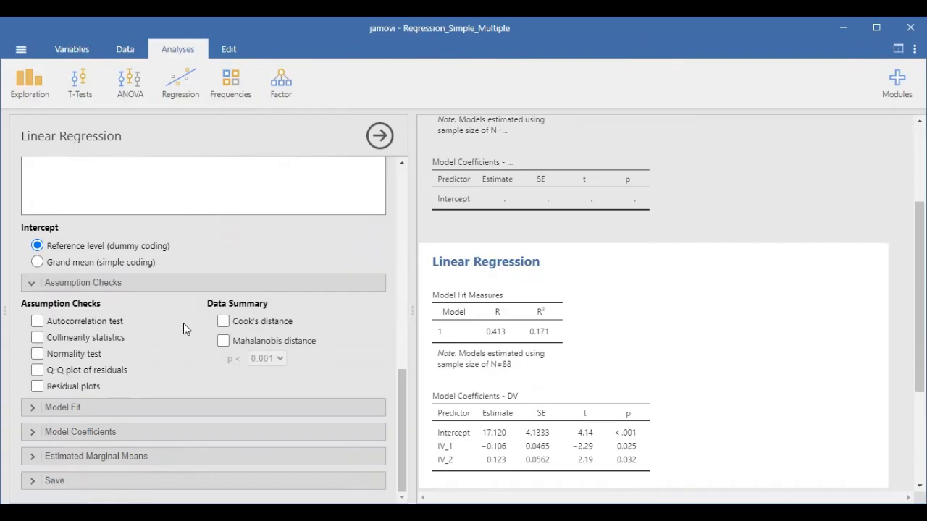
pyautogui.click(37, 322)
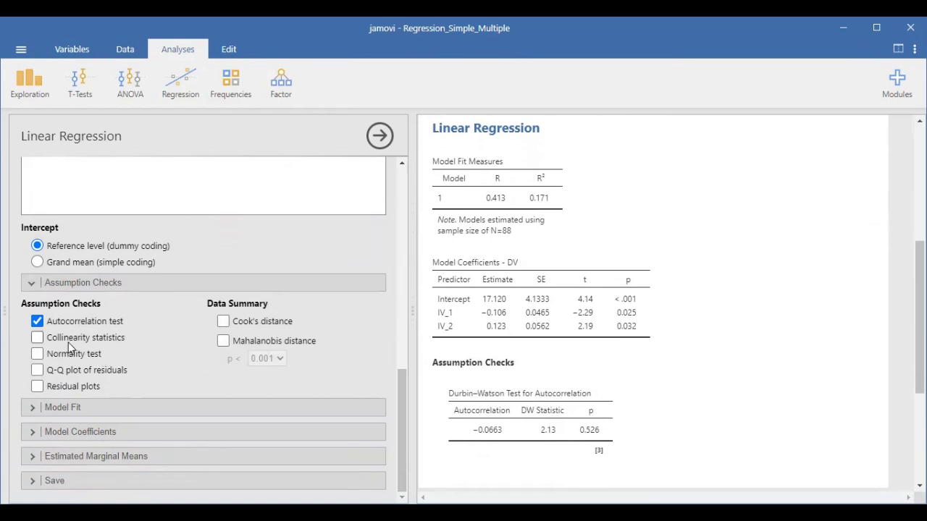
pyautogui.click(38, 339)
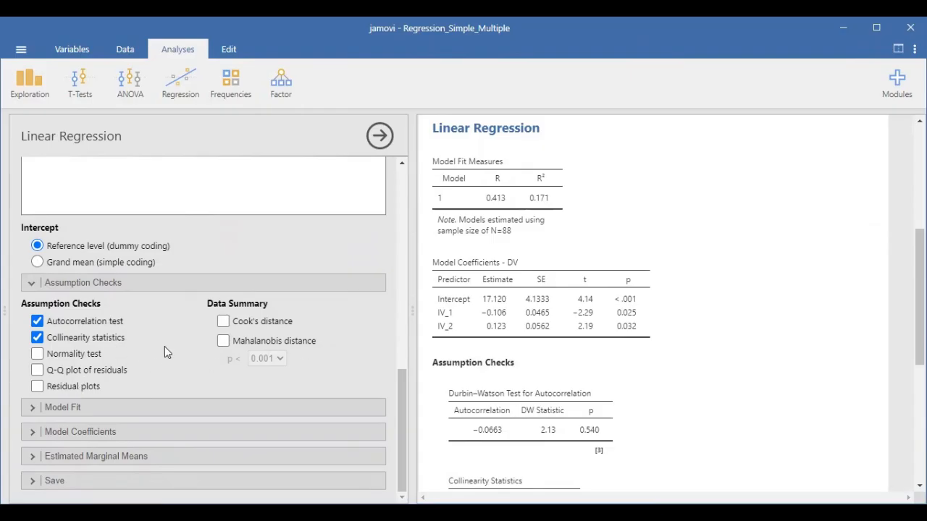
pyautogui.click(37, 354)
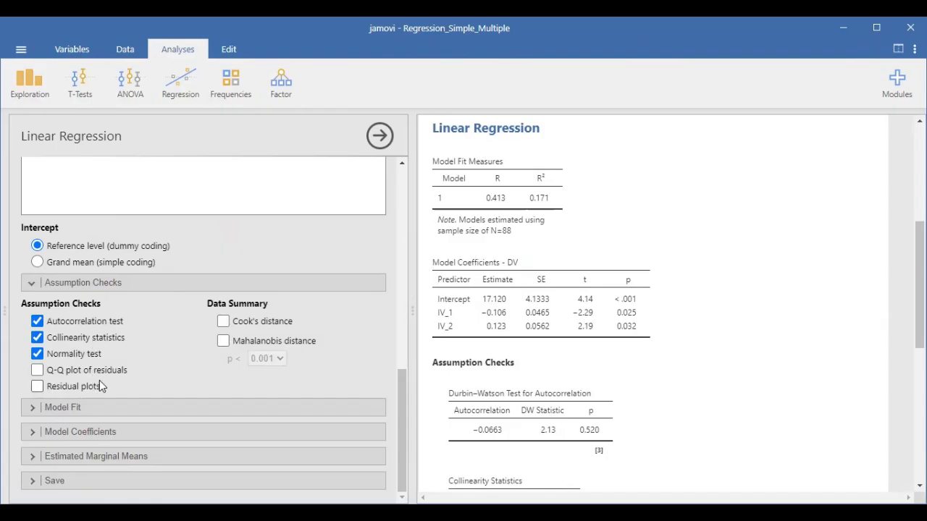
pyautogui.click(87, 371)
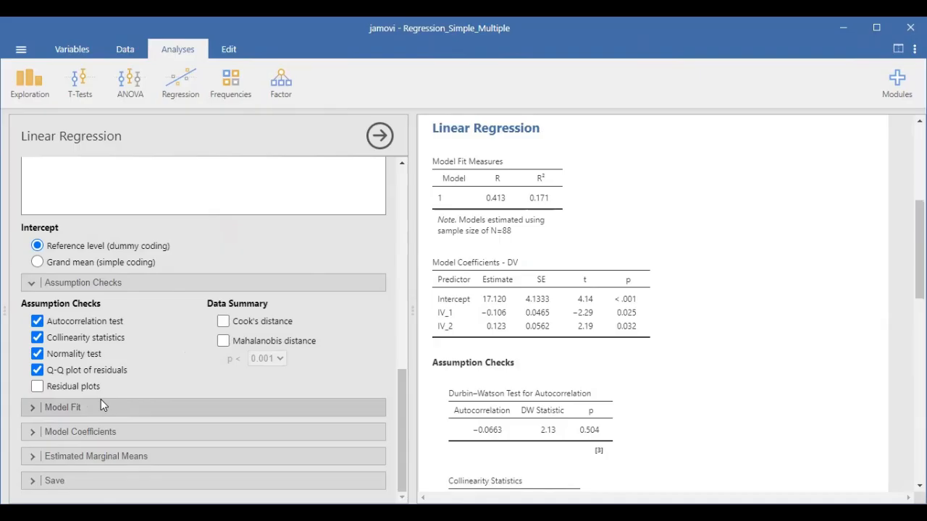
pyautogui.click(75, 386)
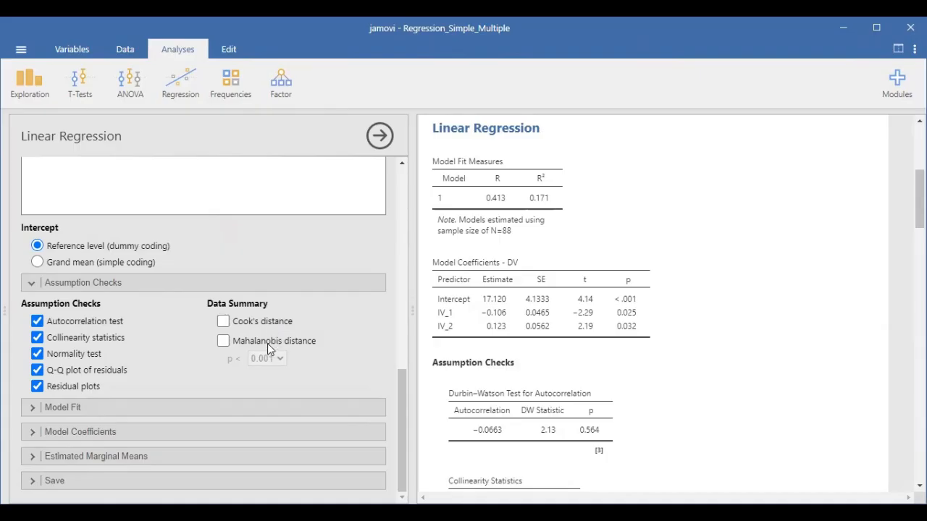
pyautogui.click(223, 323)
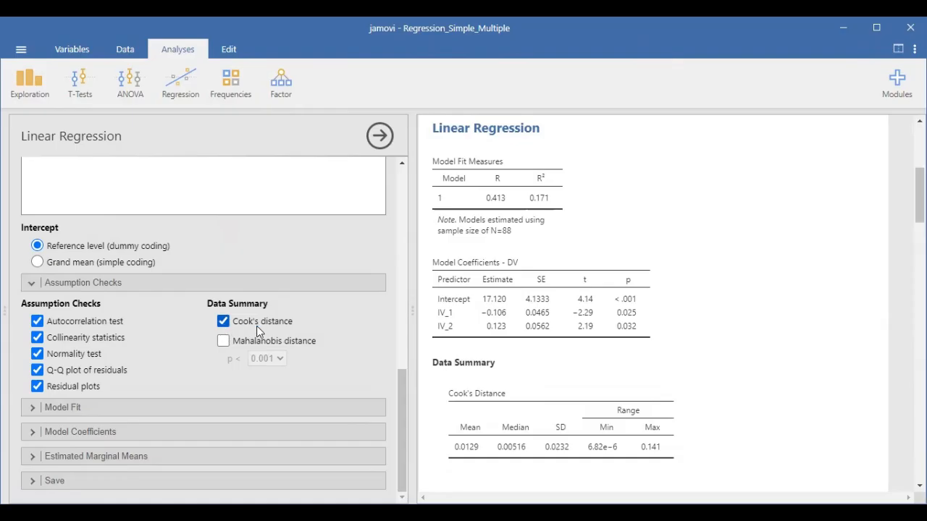
# Add the overall model F test, standardized estimates, and 95% confidence intervals for both the raw and standardized estimates.
pyautogui.click(93, 409)
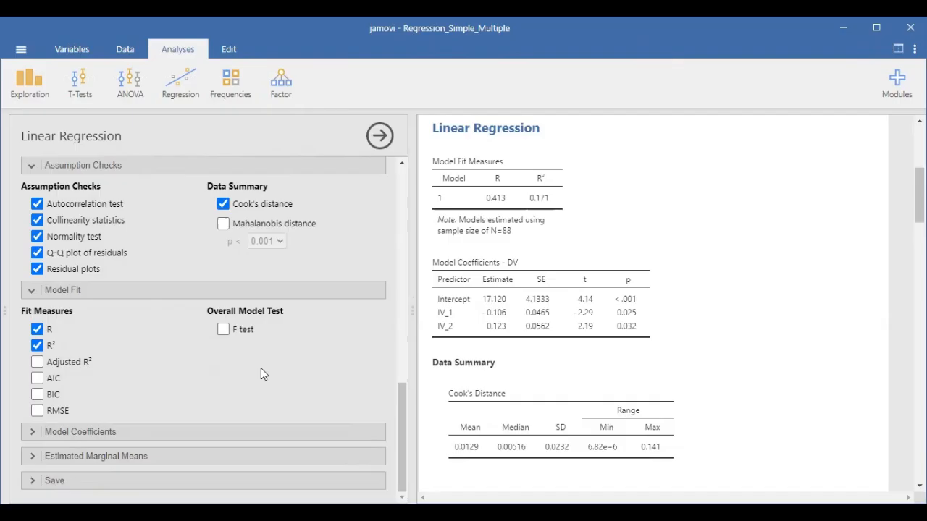
pyautogui.click(226, 332)
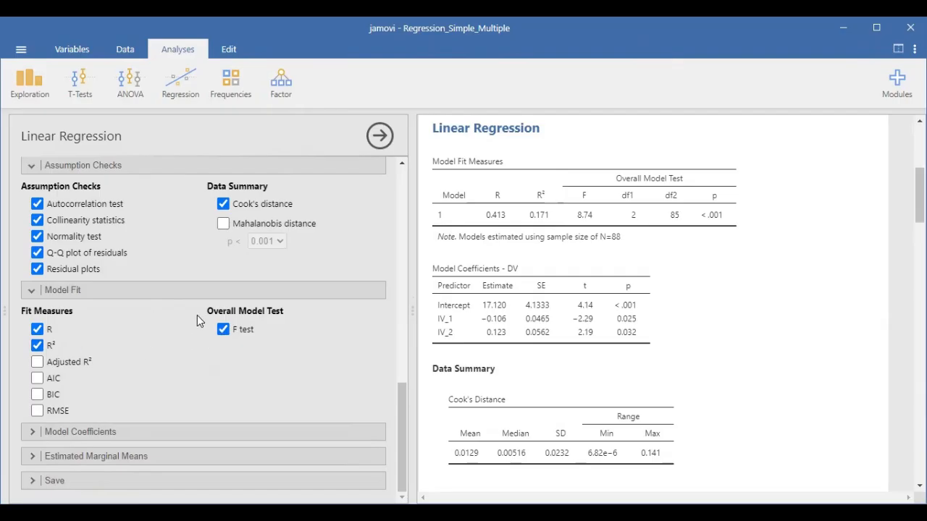
pyautogui.click(205, 433)
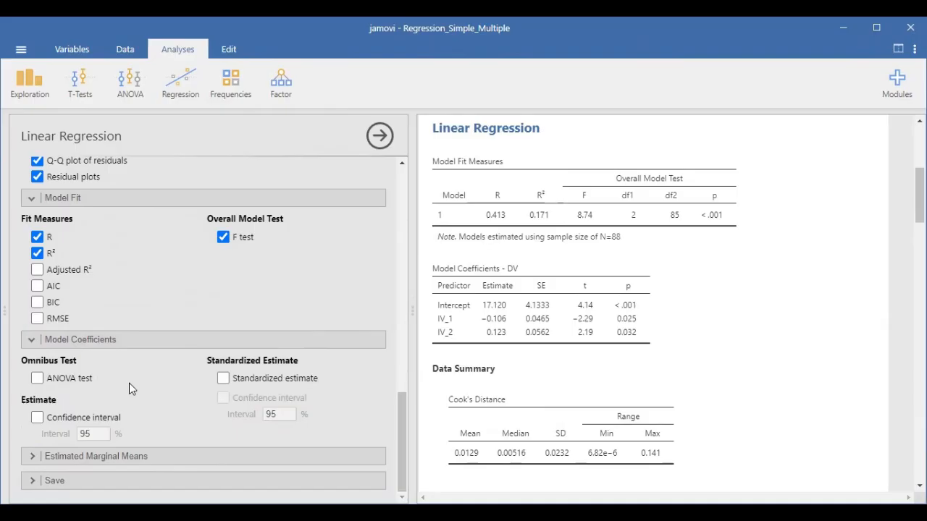
pyautogui.click(223, 379)
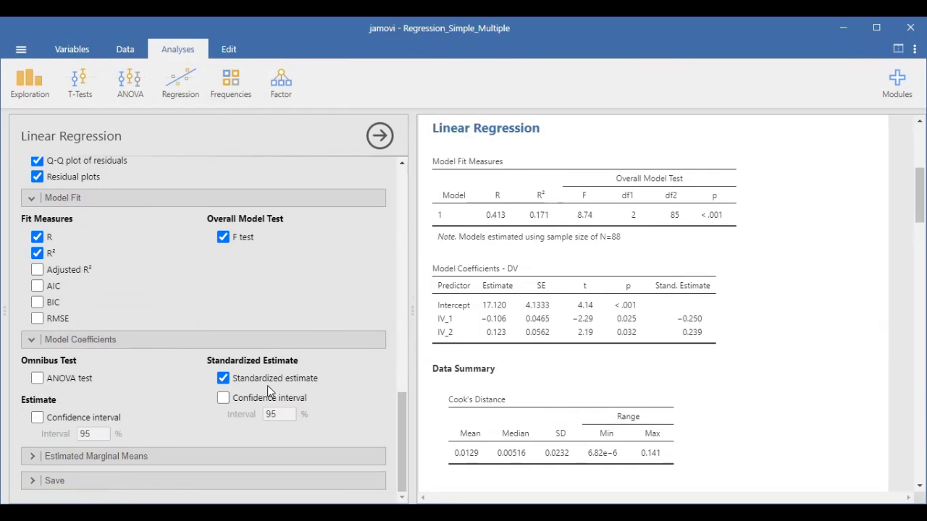
pyautogui.click(222, 398)
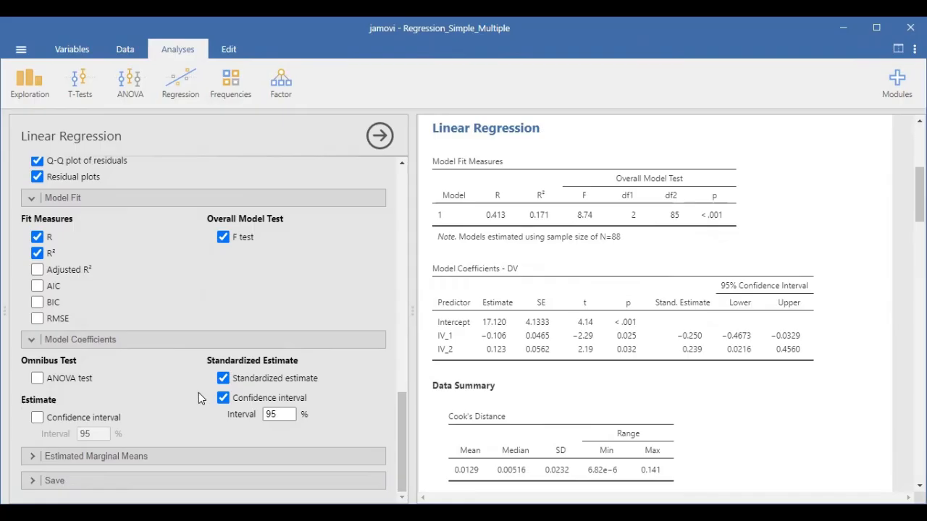
pyautogui.click(38, 419)
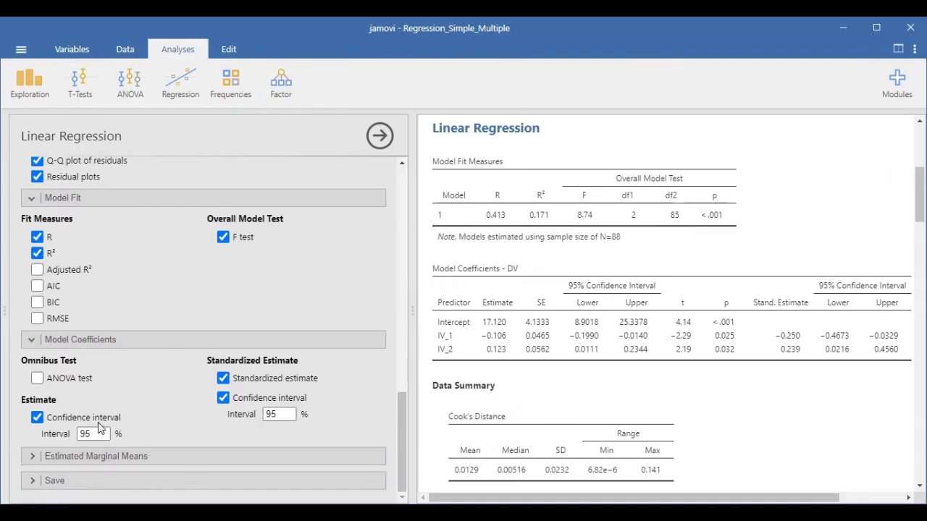
# Review the Estimated Marginal Means options together with the chosen model fit and coefficient settings.
pyautogui.click(213, 457)
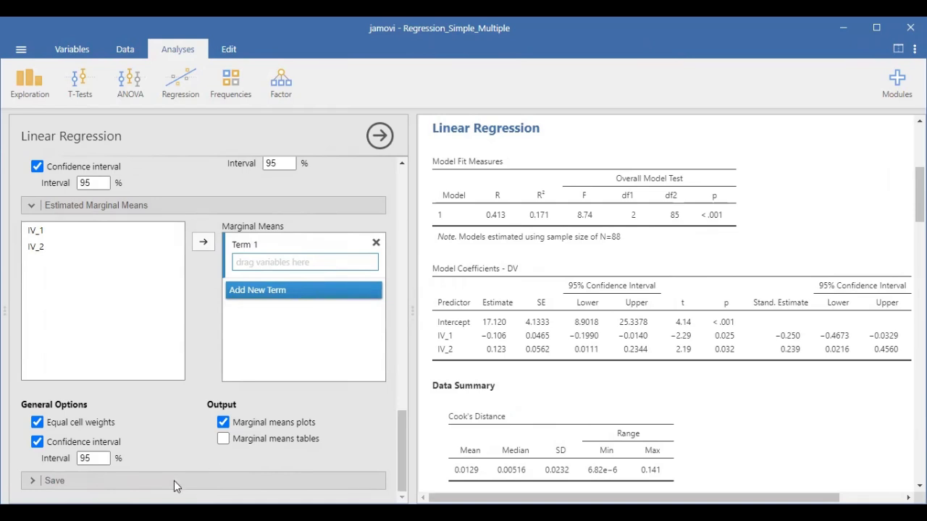
pyautogui.scroll(1, 172, 453)
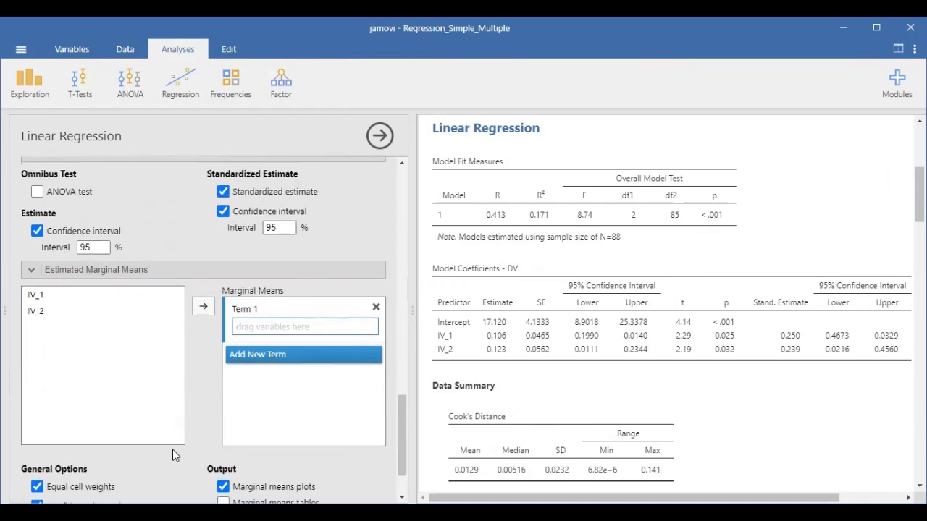
pyautogui.scroll(-1, 172, 455)
pyautogui.scroll(7, 145, 467)
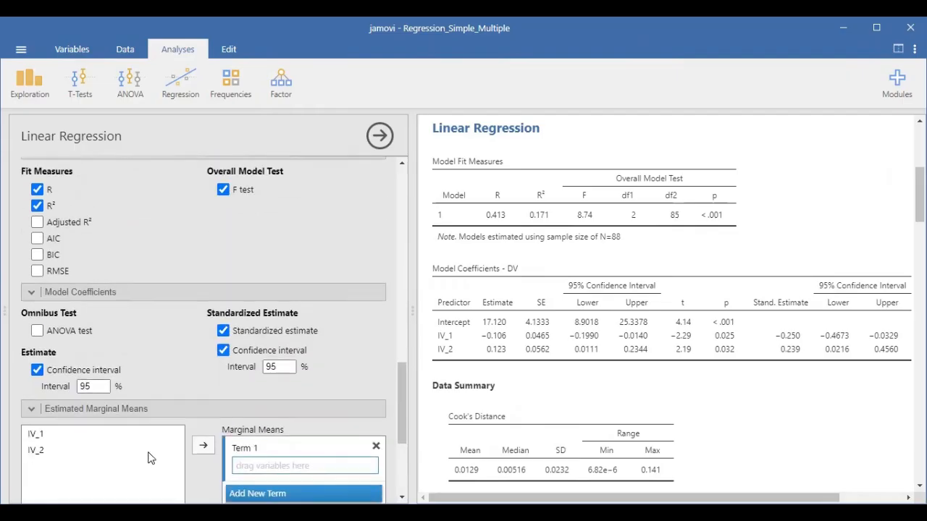
# Review the regression settings from the Estimated Marginal Means options back up to the assigned dependent variable and covariates.
pyautogui.scroll(-7, 155, 450)
pyautogui.scroll(4, 151, 357)
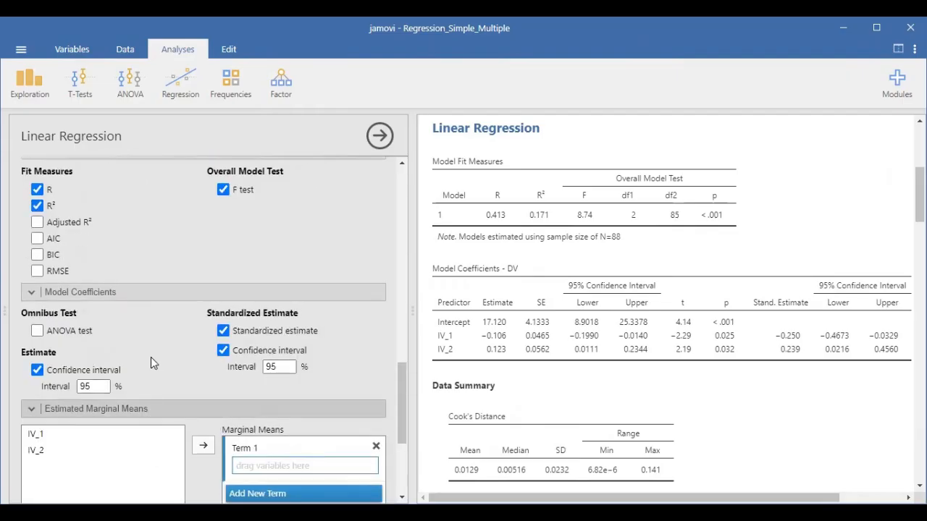
pyautogui.scroll(-1, 166, 362)
pyautogui.scroll(4, 180, 385)
pyautogui.scroll(2, 183, 385)
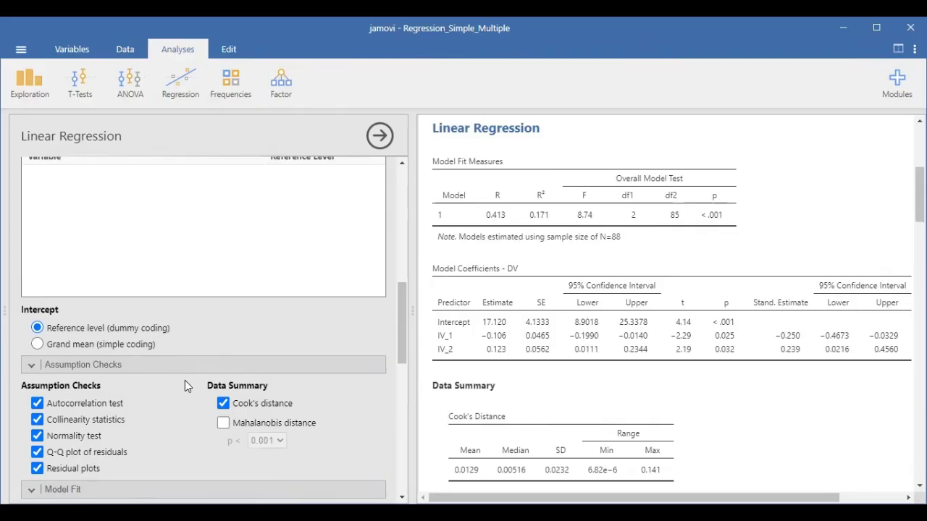
pyautogui.scroll(7, 241, 318)
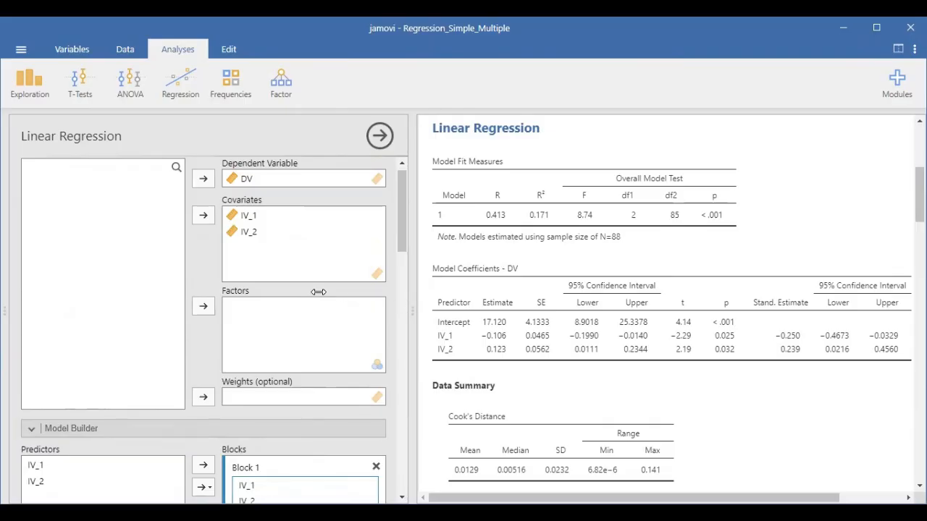
# Examine the Model Fit Measures and Model Coefficients tables of the regression of DV on IV_1 and IV_2.
pyautogui.scroll(-3, 554, 276)
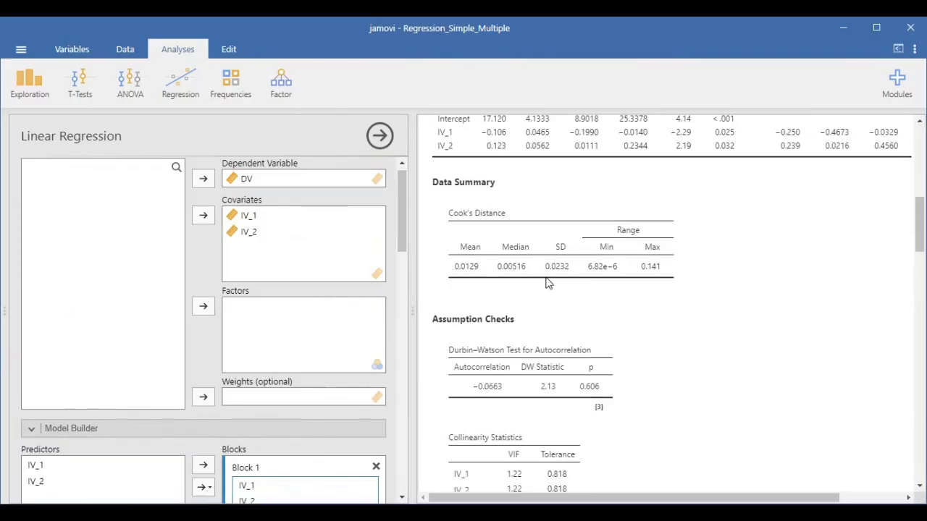
pyautogui.scroll(6, 543, 278)
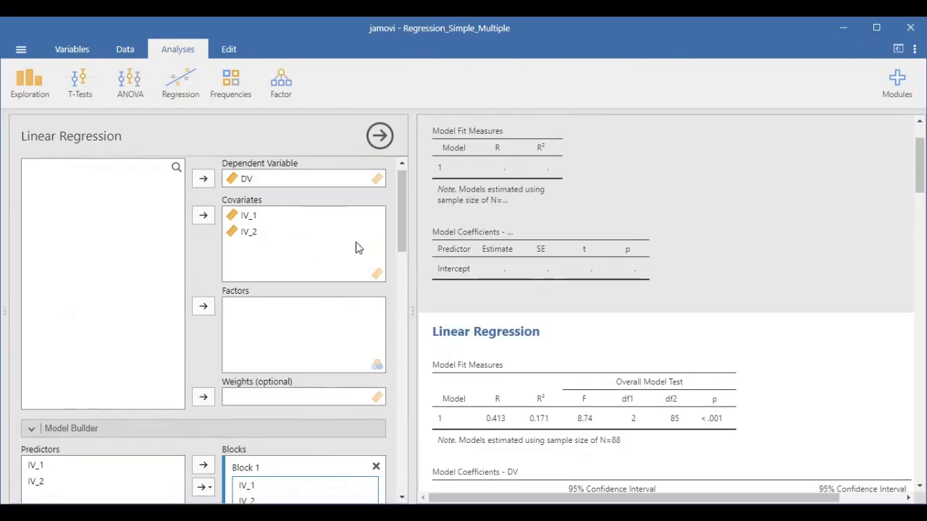
pyautogui.scroll(-3, 535, 286)
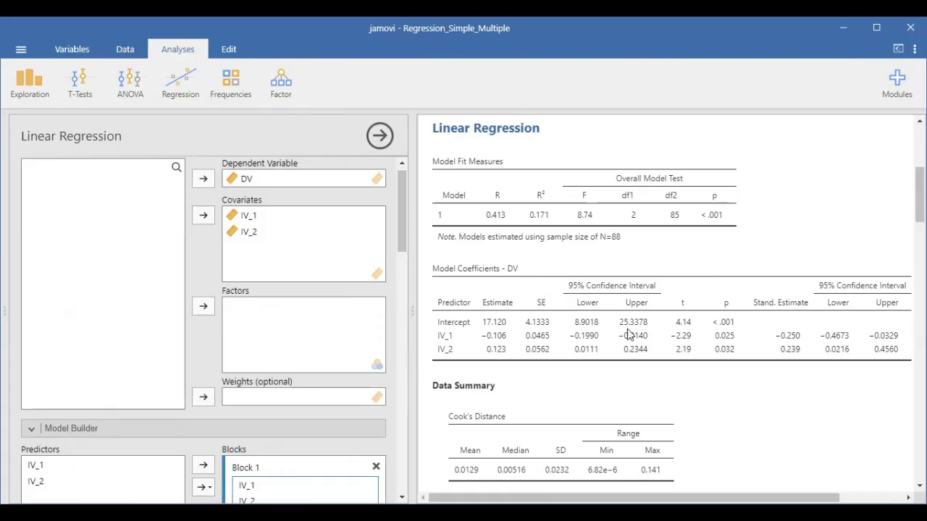
pyautogui.scroll(-1, 643, 395)
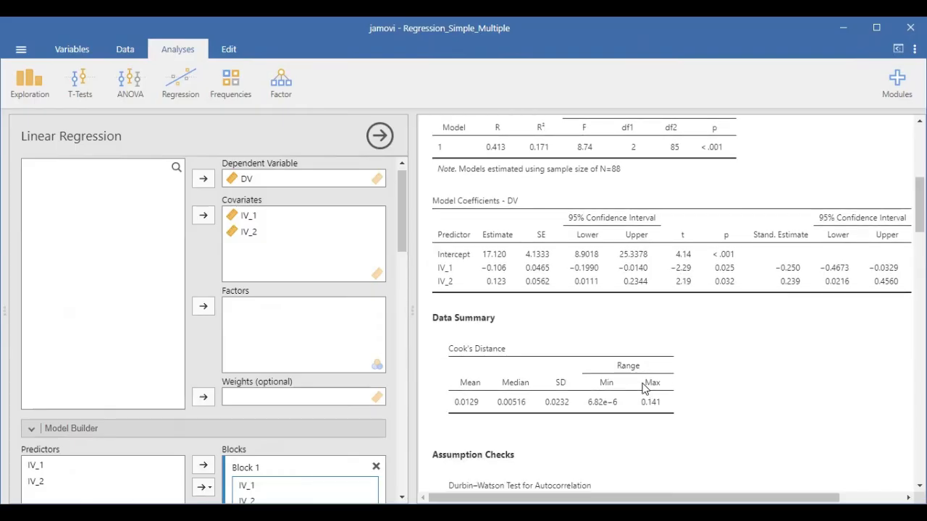
pyautogui.scroll(1, 643, 389)
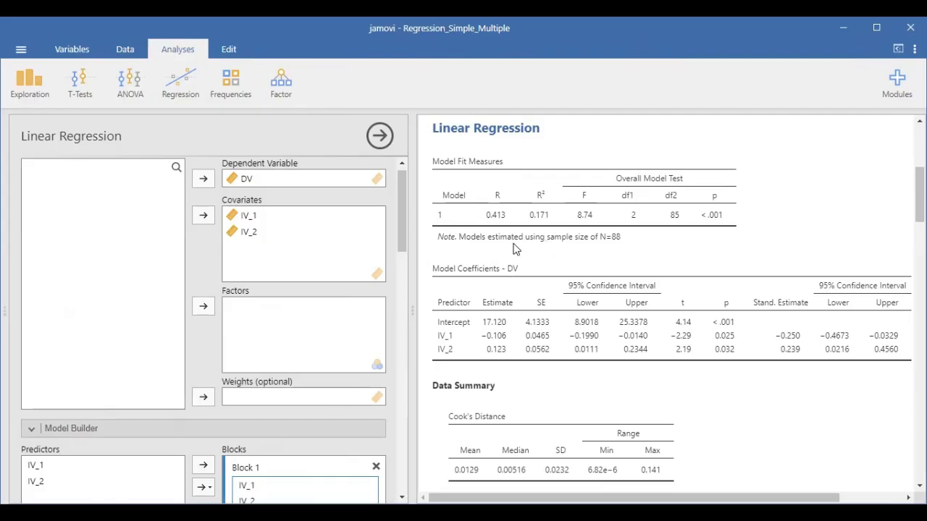
pyautogui.scroll(-1, 679, 245)
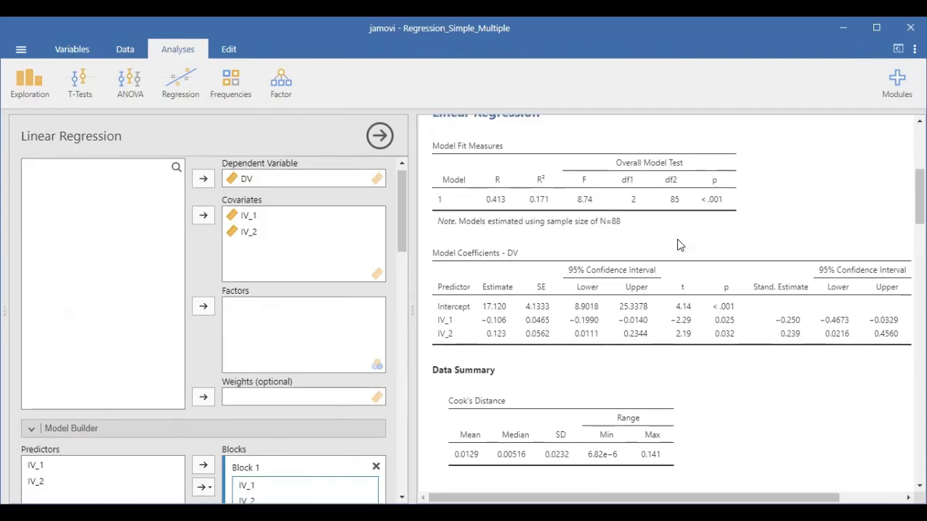
pyautogui.scroll(-1, 683, 253)
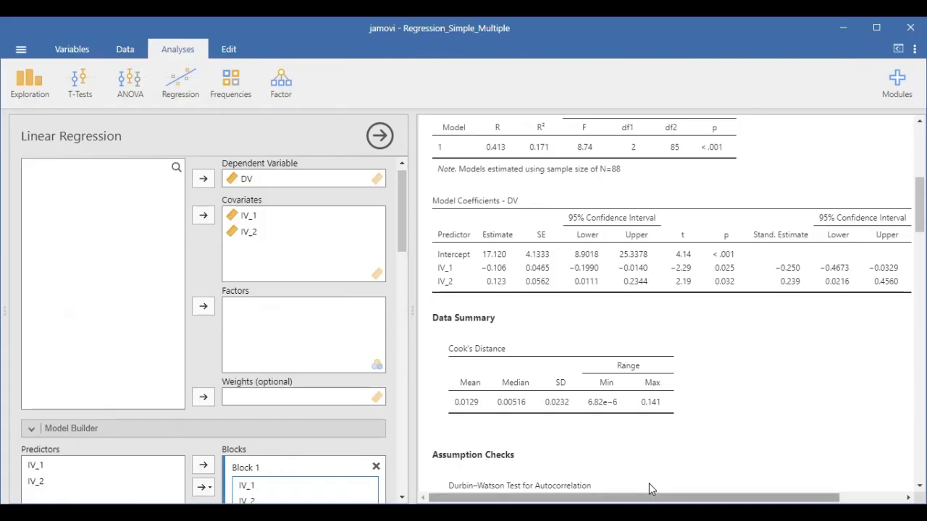
pyautogui.moveTo(664, 496)
pyautogui.mouseDown()
pyautogui.moveTo(726, 497)
pyautogui.moveTo(664, 497)
pyautogui.mouseUp()
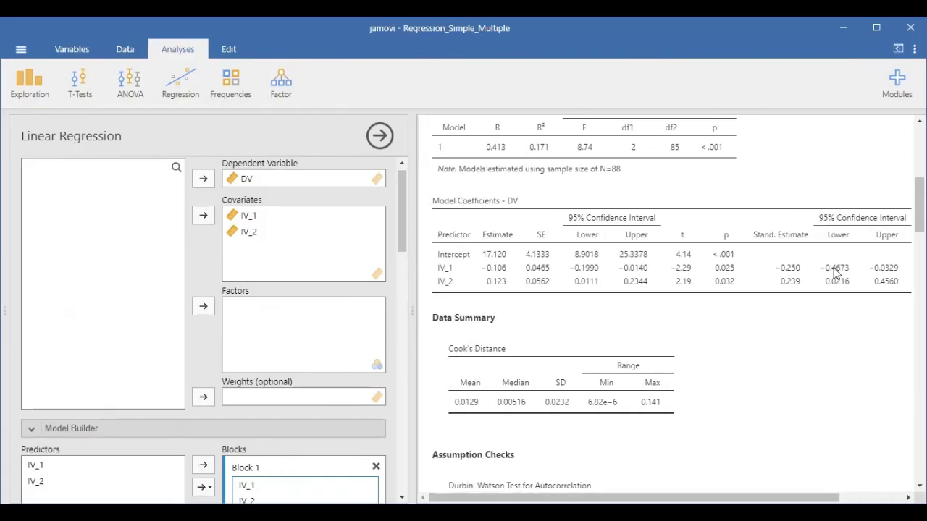
# Examine the Cook's distance summary together with the Durbin–Watson autocorrelation test and the collinearity statistics.
pyautogui.scroll(-3, 812, 306)
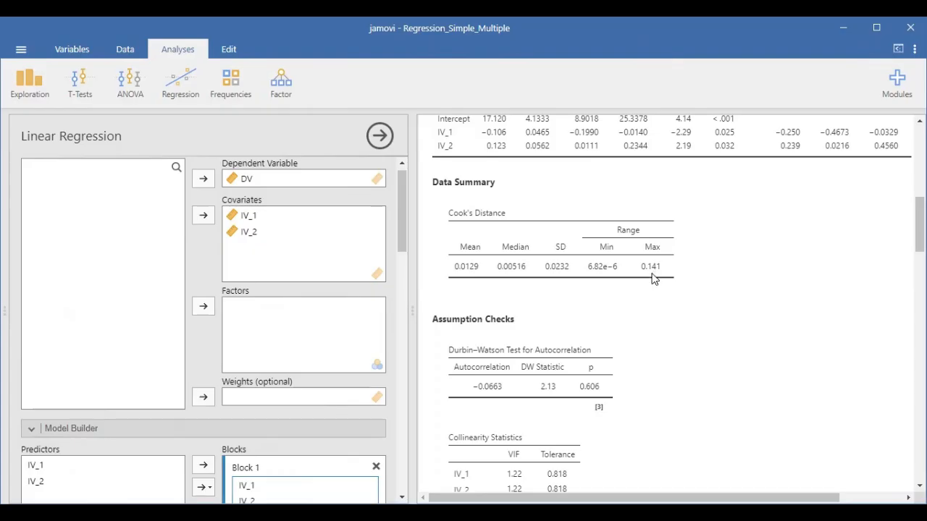
pyautogui.scroll(3, 511, 352)
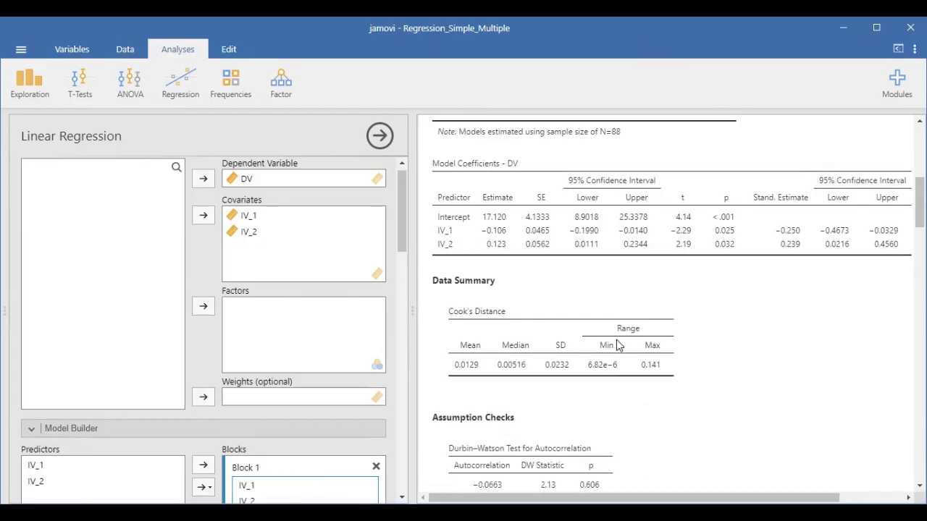
pyautogui.scroll(-4, 617, 344)
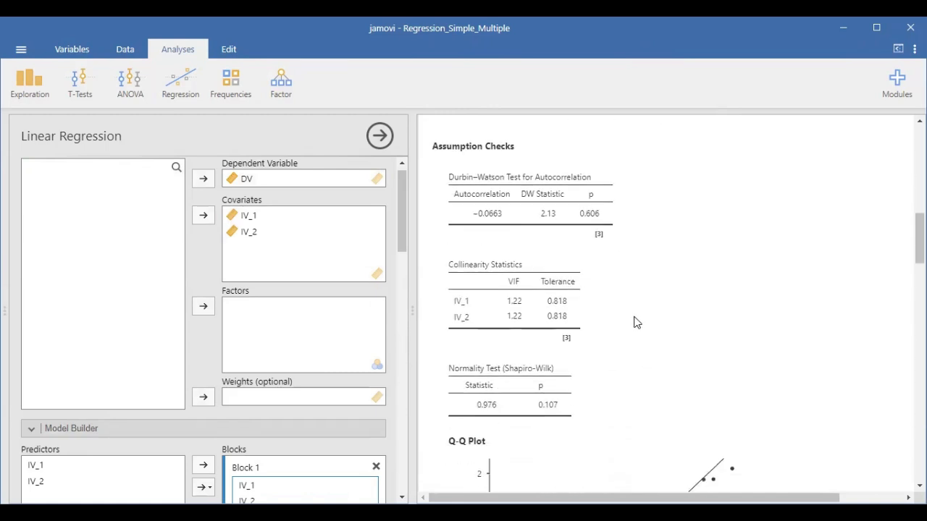
pyautogui.scroll(2, 493, 241)
pyautogui.scroll(1, 492, 241)
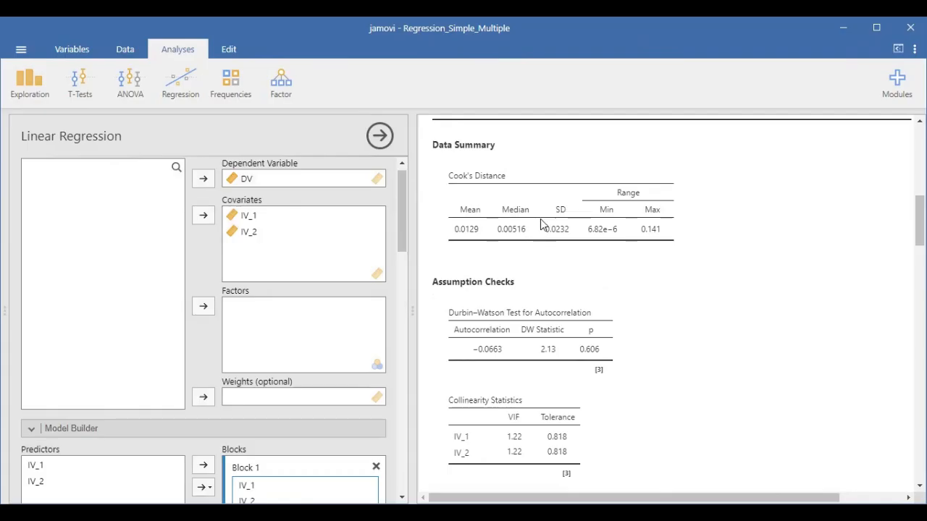
pyautogui.scroll(-4, 540, 220)
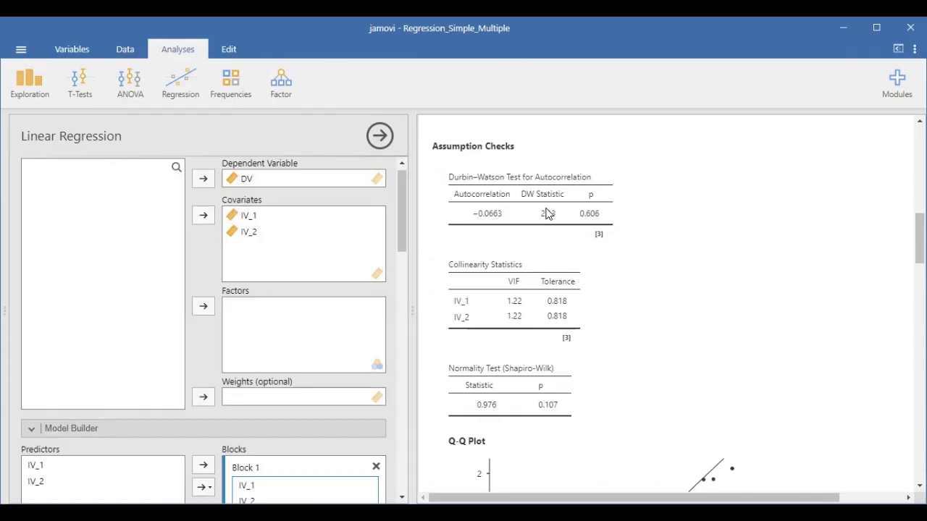
pyautogui.scroll(-2, 536, 211)
pyautogui.scroll(1, 534, 211)
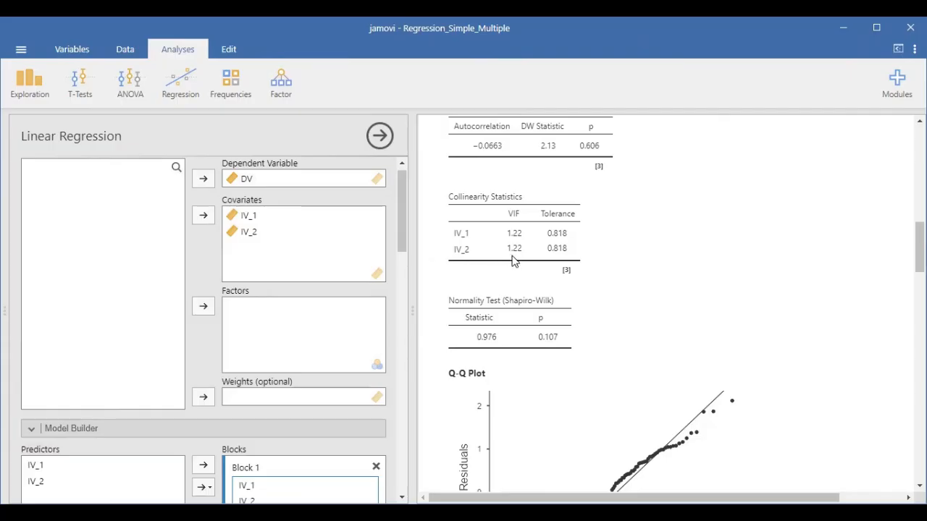
# Examine the Shapiro-Wilk normality test and compare it with the Q-Q plot of the standardized residuals.
pyautogui.scroll(-3, 520, 223)
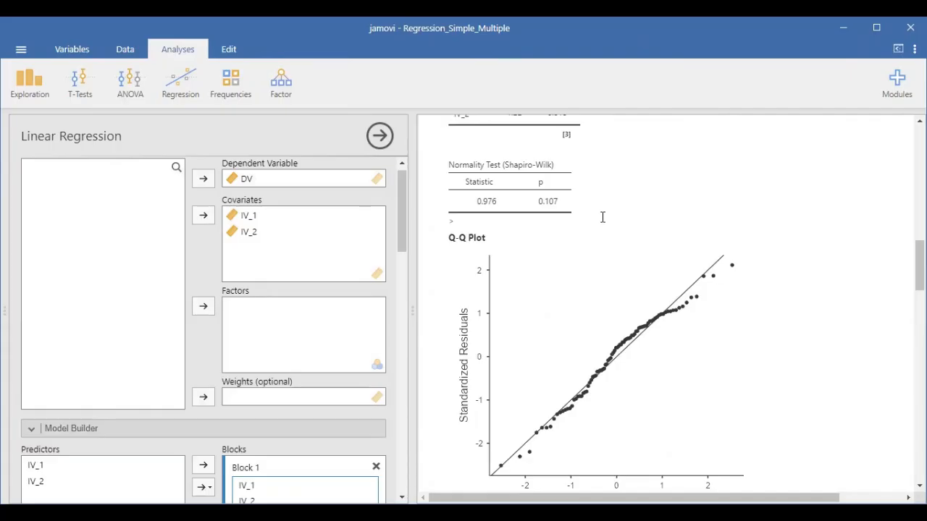
pyautogui.scroll(-2, 629, 265)
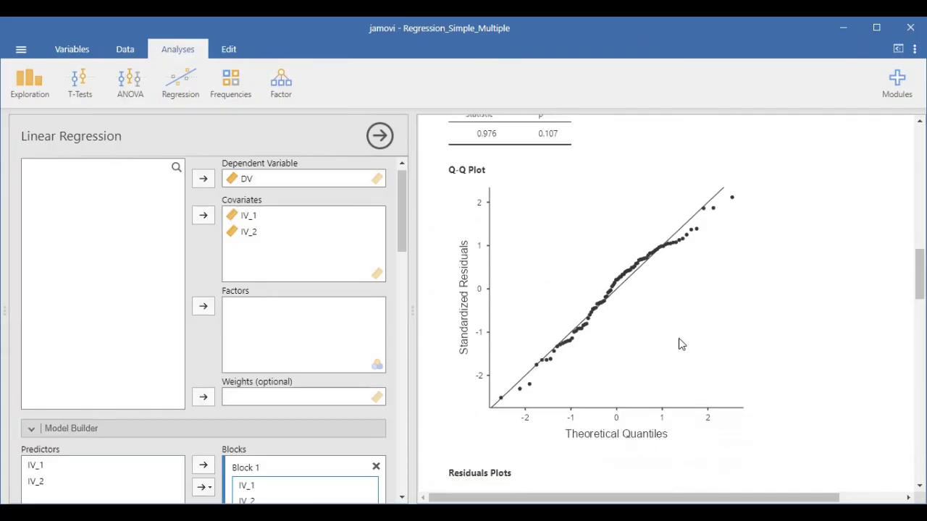
pyautogui.scroll(2, 687, 297)
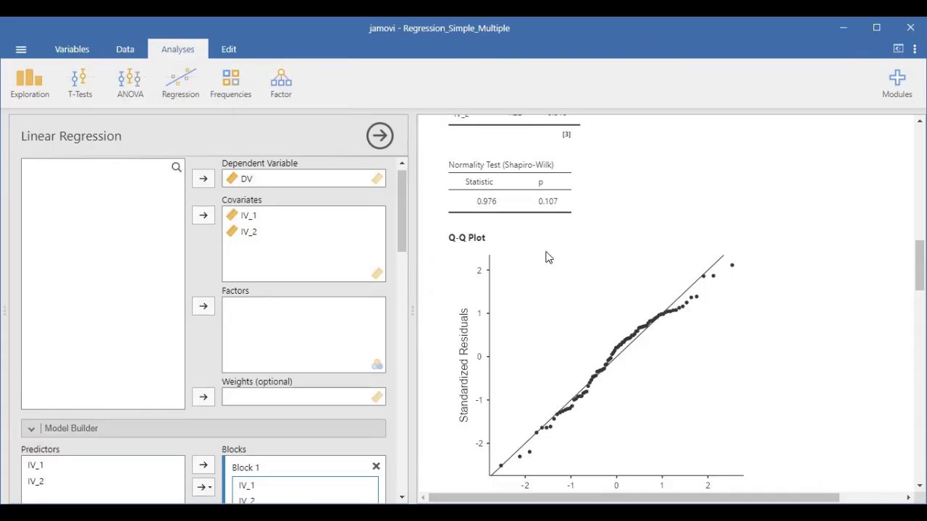
pyautogui.scroll(-3, 550, 258)
pyautogui.scroll(3, 565, 284)
pyautogui.scroll(-2, 604, 363)
pyautogui.scroll(1, 601, 362)
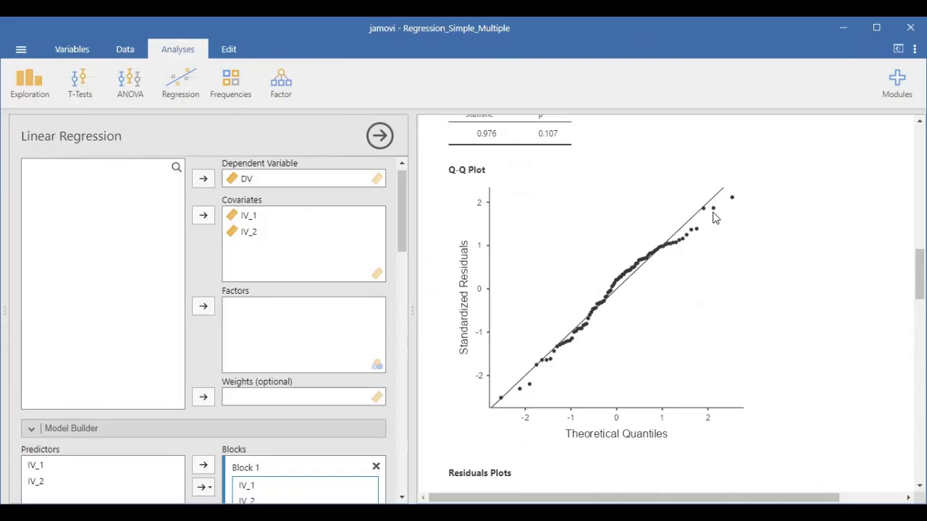
pyautogui.scroll(2, 486, 244)
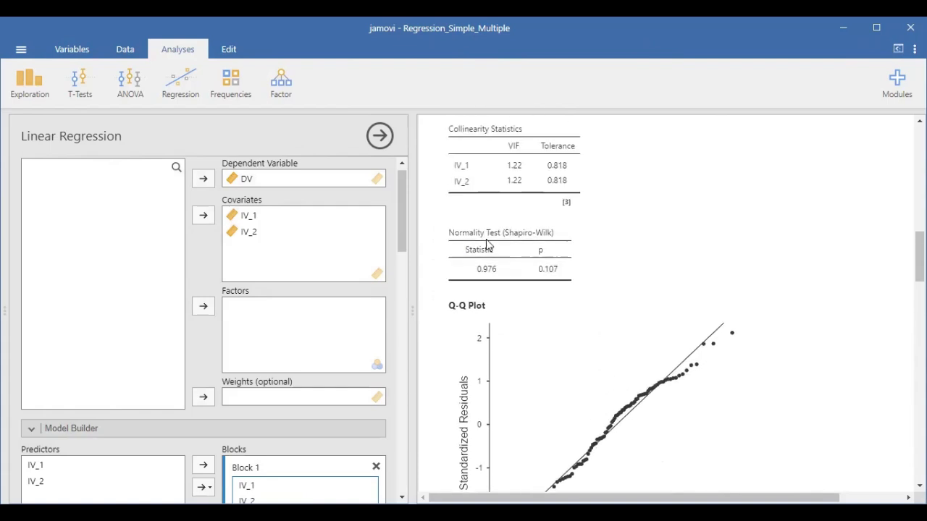
pyautogui.scroll(-1, 548, 304)
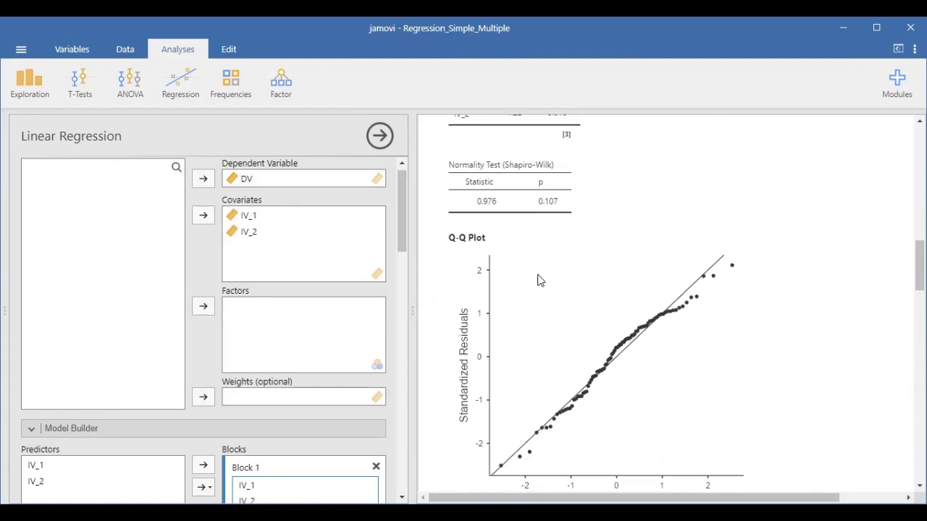
pyautogui.scroll(-2, 539, 384)
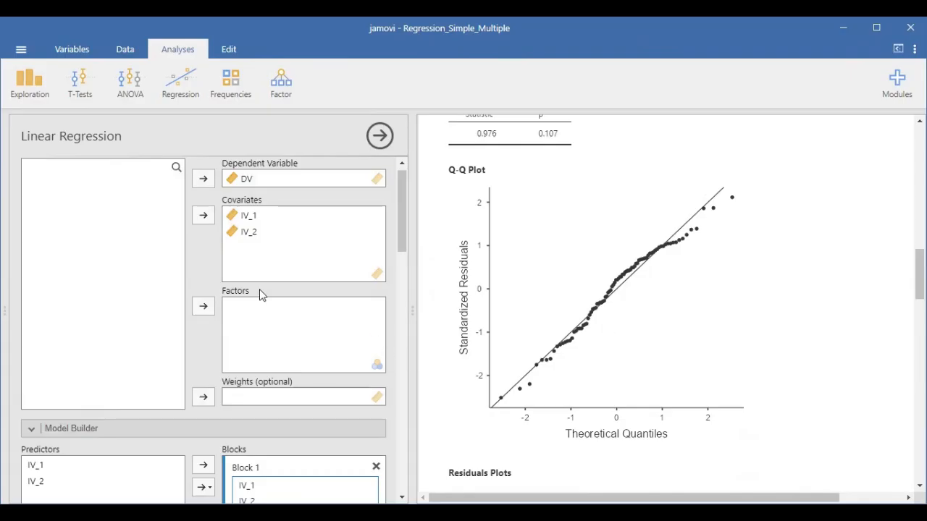
pyautogui.scroll(3, 670, 382)
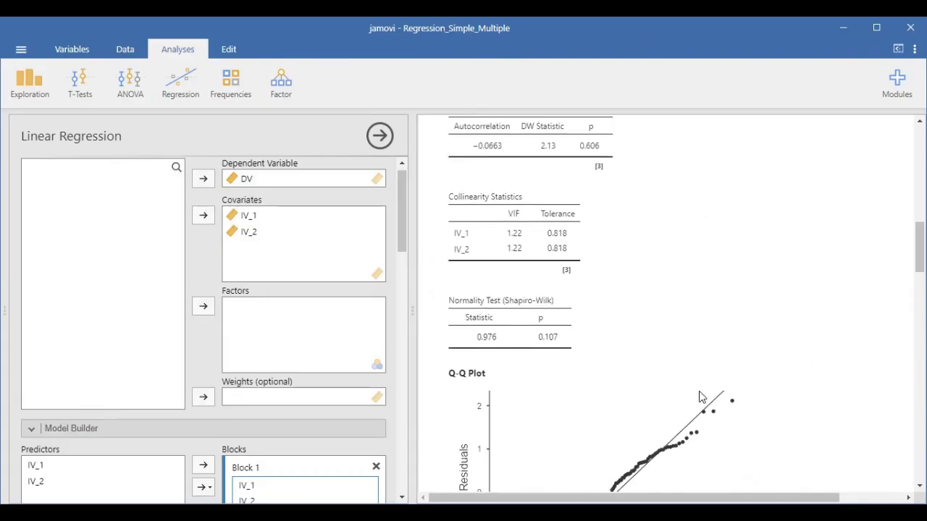
pyautogui.scroll(-2, 699, 398)
pyautogui.scroll(-3, 648, 405)
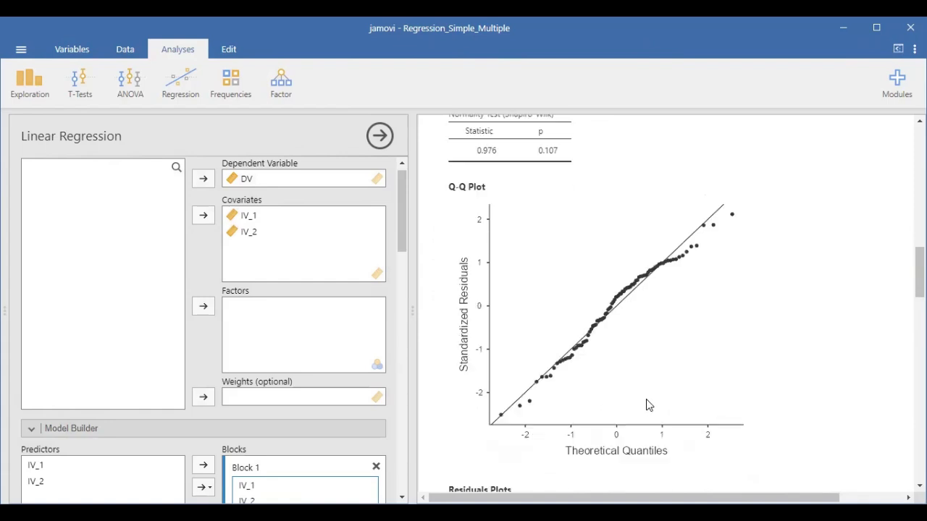
pyautogui.scroll(1, 612, 264)
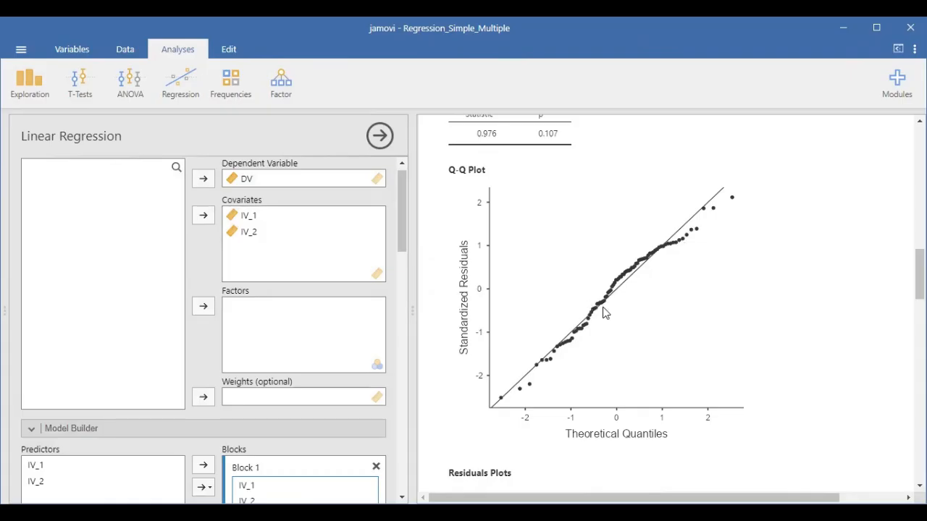
pyautogui.scroll(-2, 639, 317)
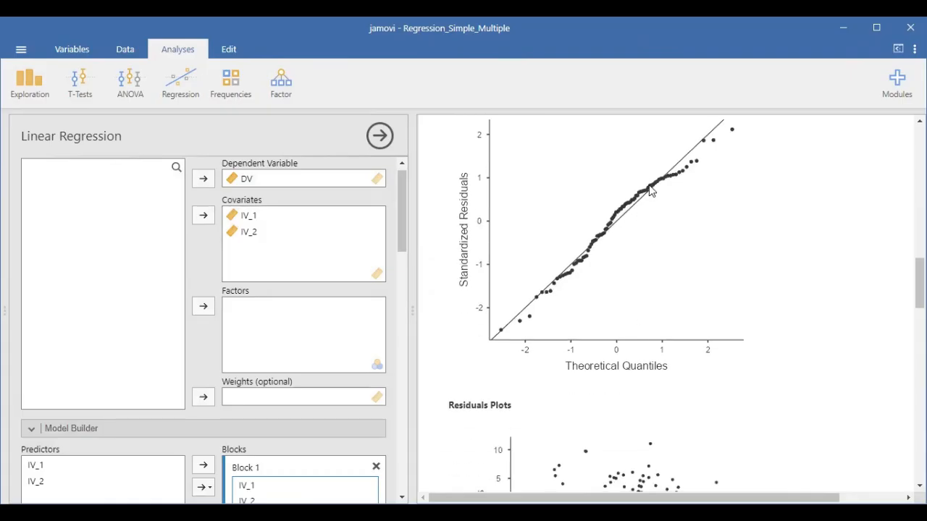
pyautogui.scroll(2, 658, 211)
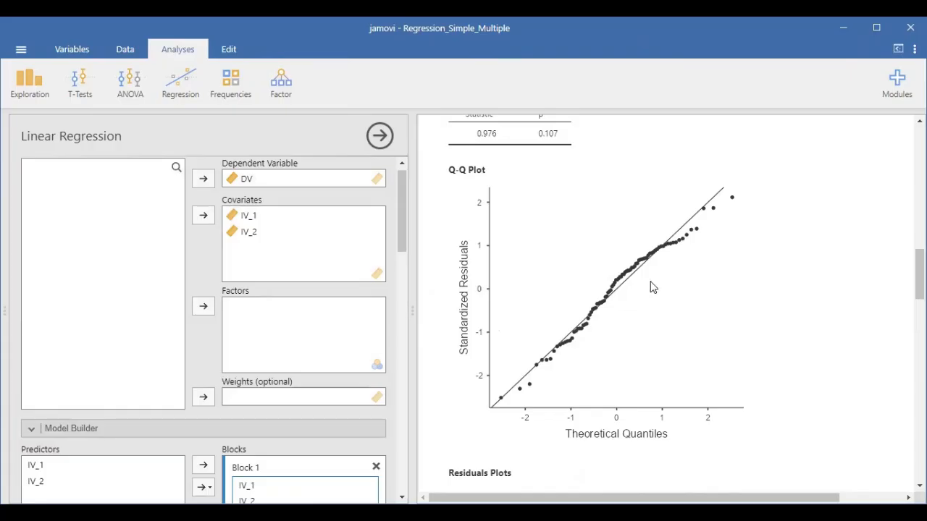
# Examine the residuals plots against the fitted values, DV, IV_1 and the second predictor.
pyautogui.scroll(-6, 650, 283)
pyautogui.scroll(-2, 637, 273)
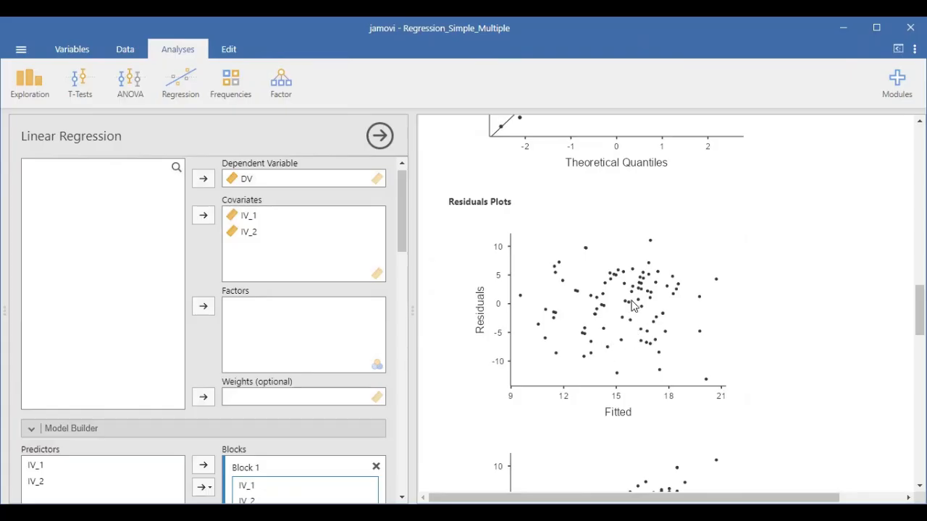
pyautogui.scroll(-5, 631, 308)
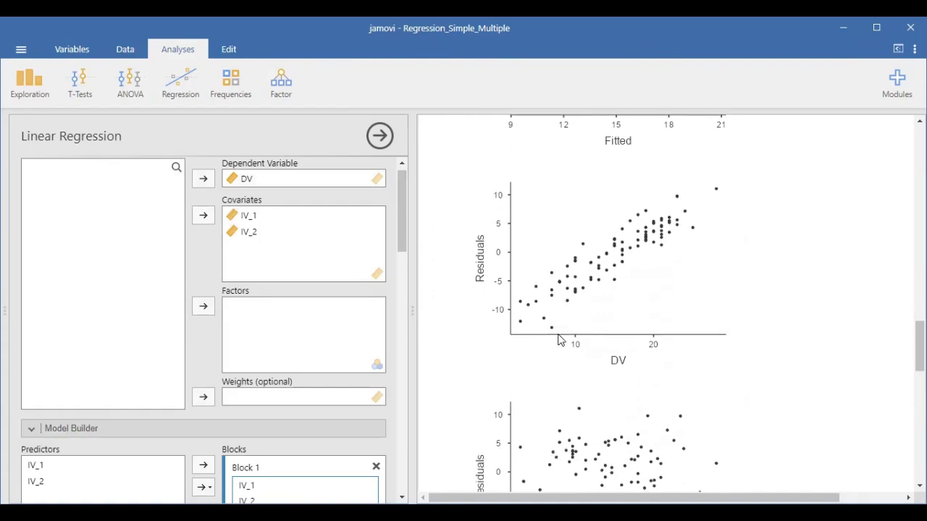
pyautogui.scroll(-3, 597, 313)
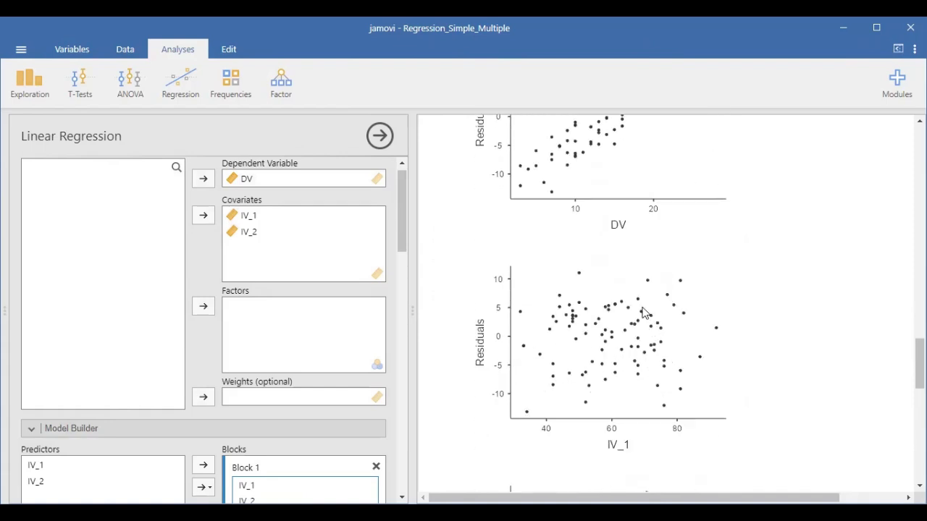
pyautogui.scroll(3, 642, 317)
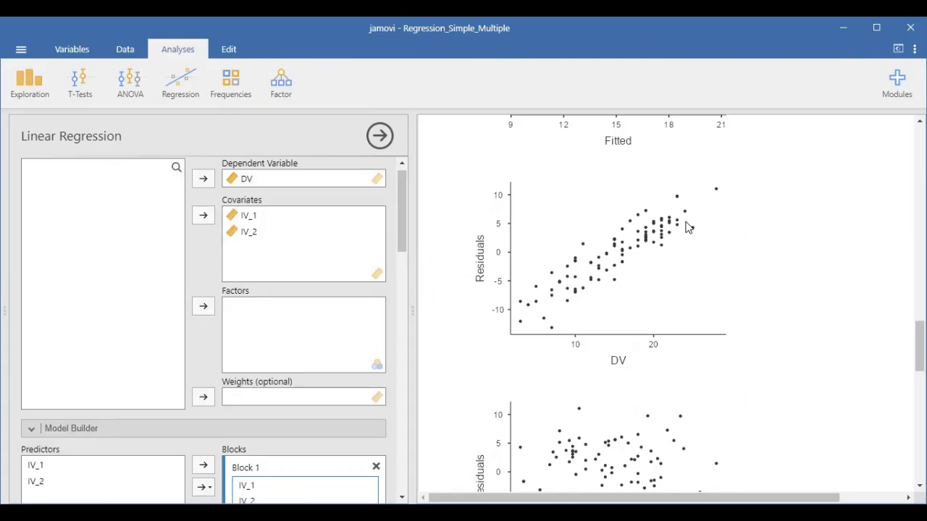
pyautogui.scroll(2, 482, 281)
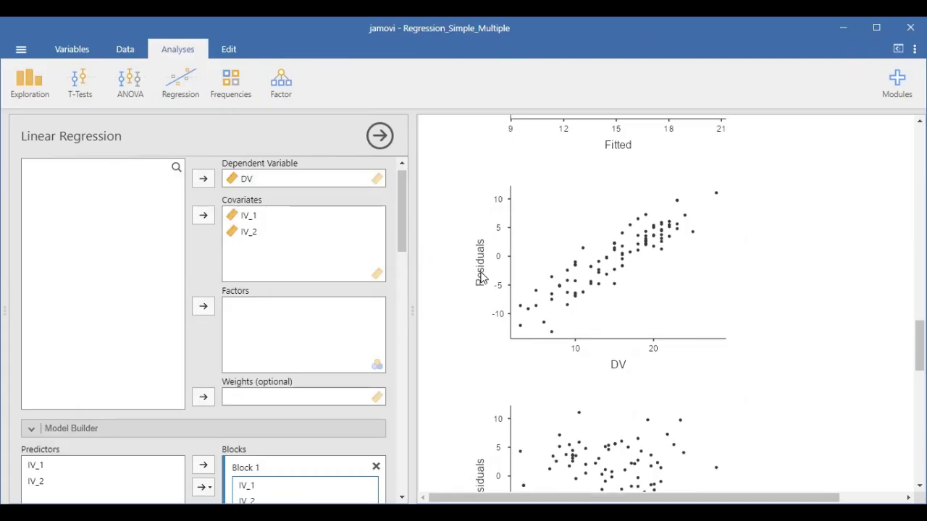
pyautogui.scroll(-5, 689, 290)
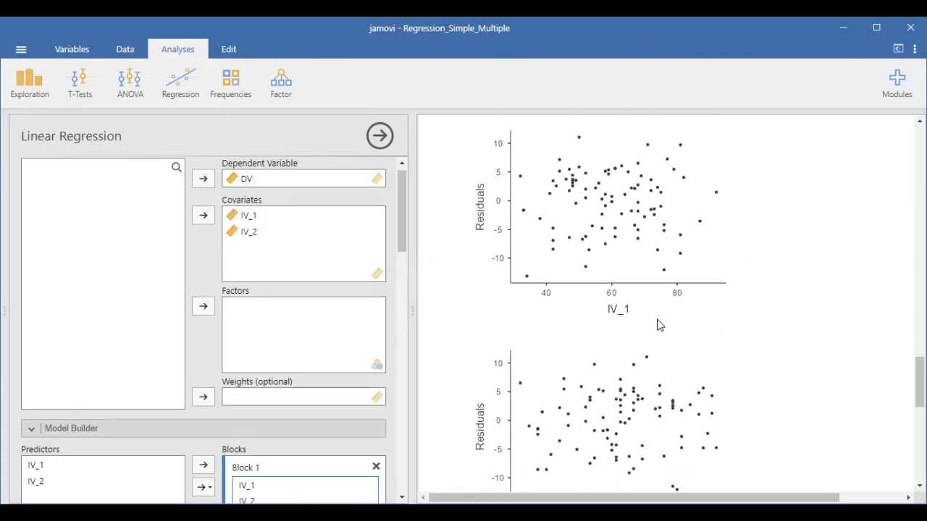
# Compare the residuals plots for IV_1 and IV_2 with the residuals plot for DV.
pyautogui.scroll(-1, 659, 326)
pyautogui.scroll(1, 776, 335)
pyautogui.scroll(-3, 778, 308)
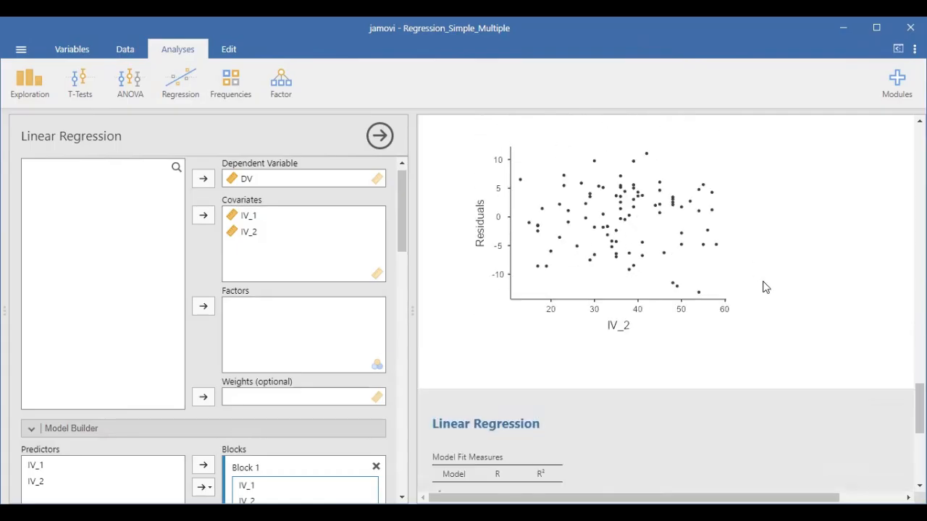
pyautogui.scroll(5, 667, 310)
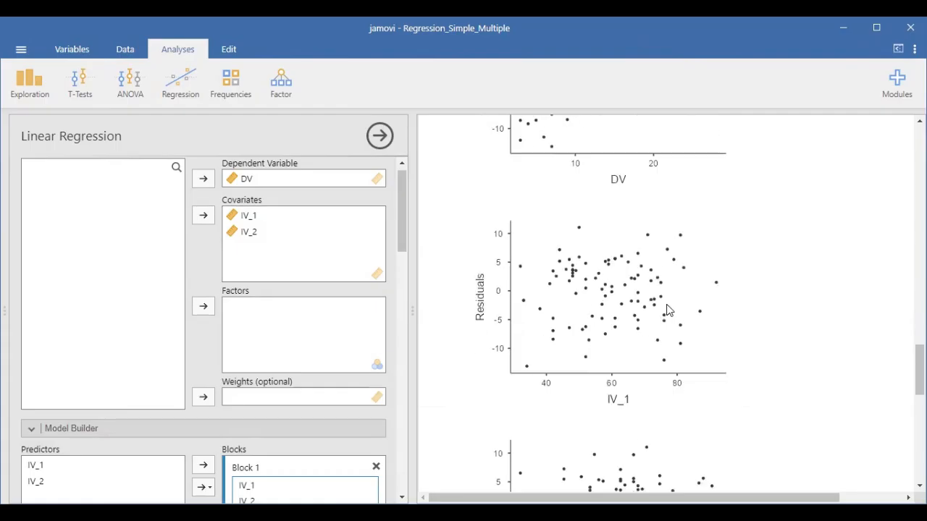
pyautogui.scroll(2, 627, 293)
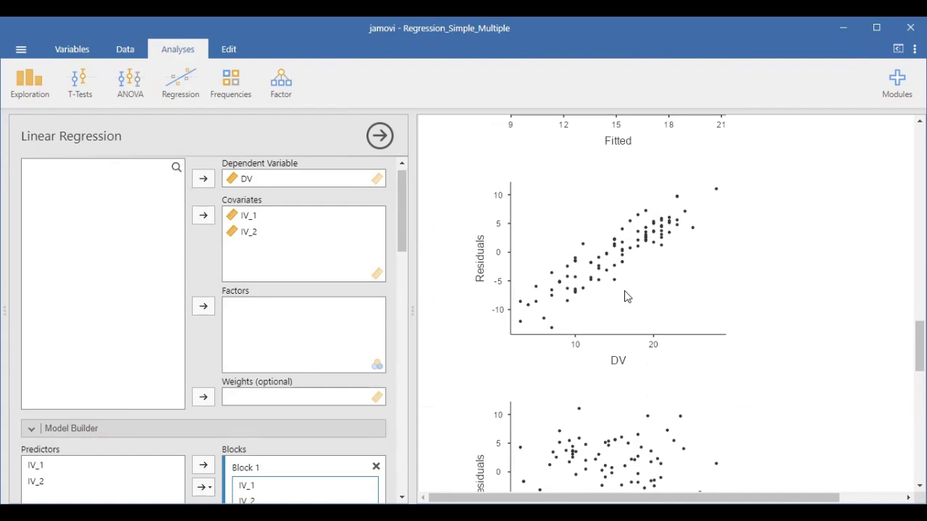
pyautogui.scroll(-4, 626, 293)
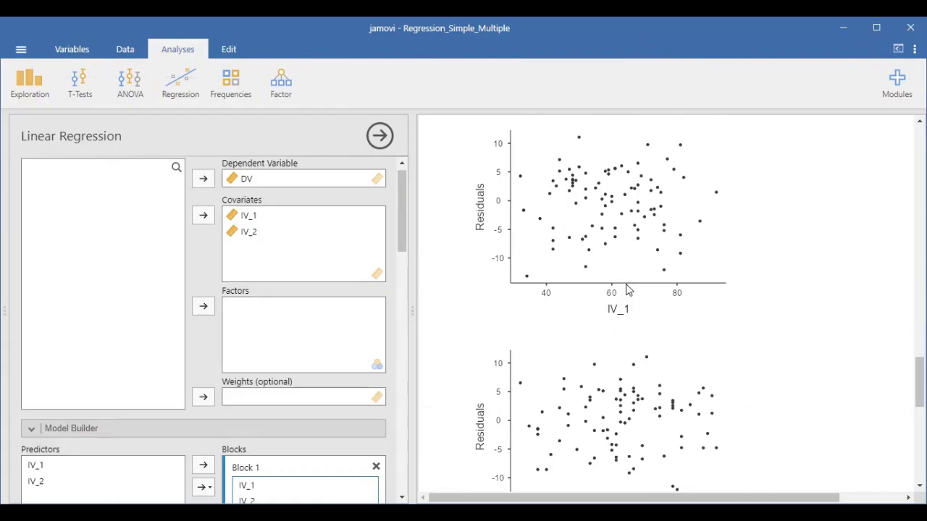
pyautogui.scroll(-1, 627, 287)
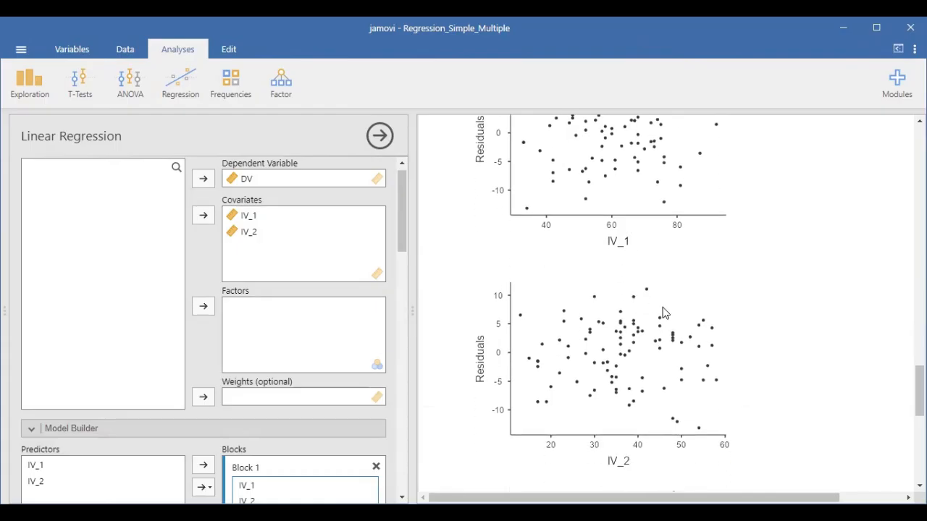
pyautogui.scroll(5, 652, 316)
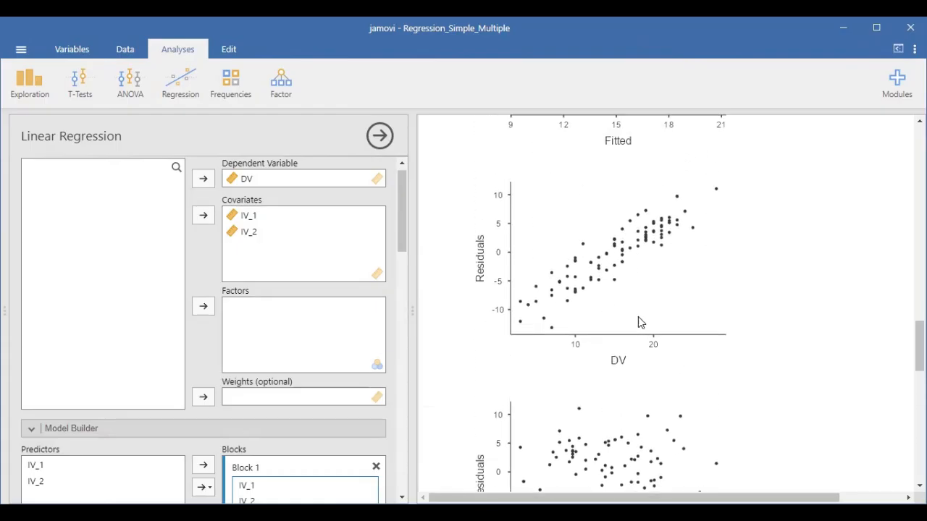
# Review the full set of residuals plots, from the fitted values through DV, IV_1 and IV_2, for patterns in the spread.
pyautogui.scroll(3, 638, 319)
pyautogui.scroll(1, 608, 325)
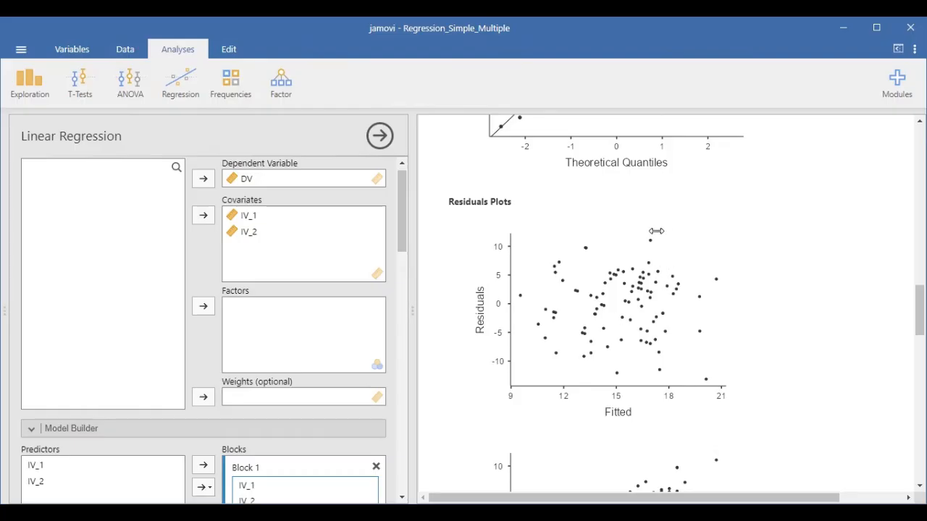
pyautogui.scroll(-3, 656, 231)
pyautogui.scroll(2, 657, 231)
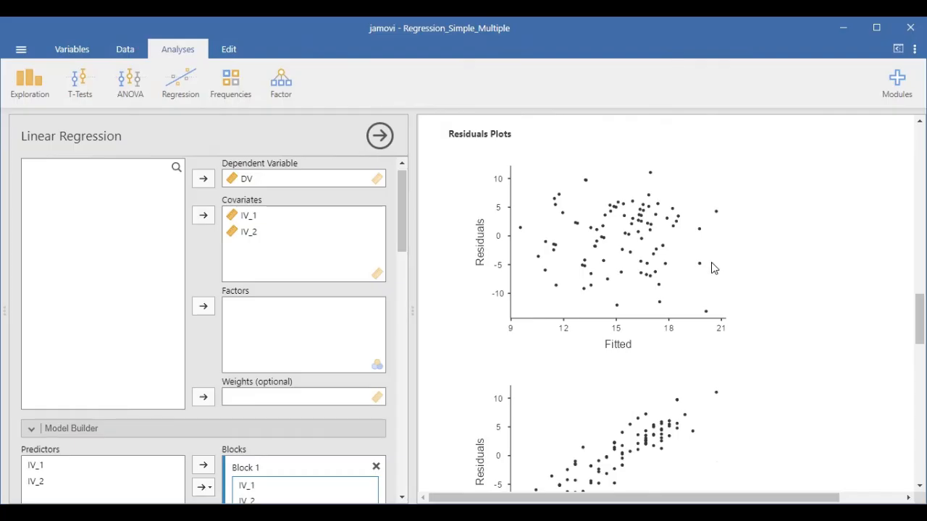
pyautogui.scroll(-2, 717, 269)
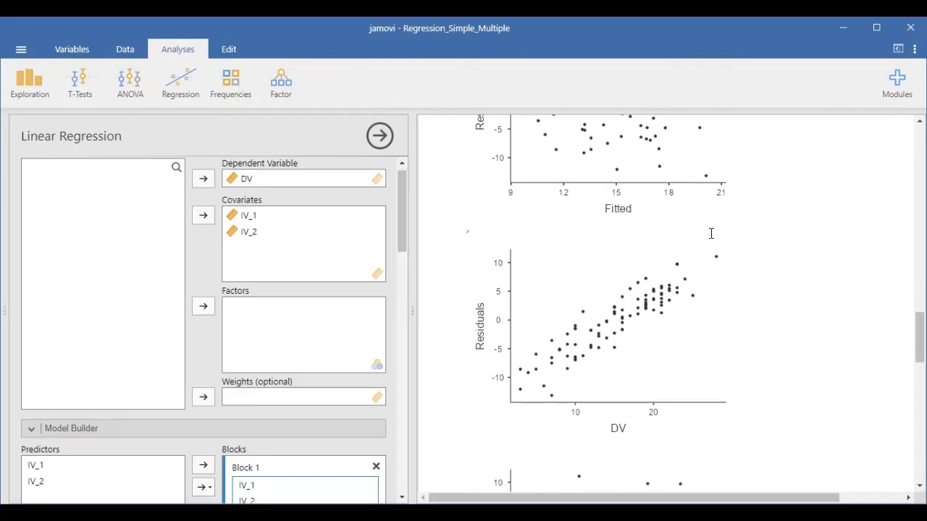
pyautogui.scroll(-1, 710, 233)
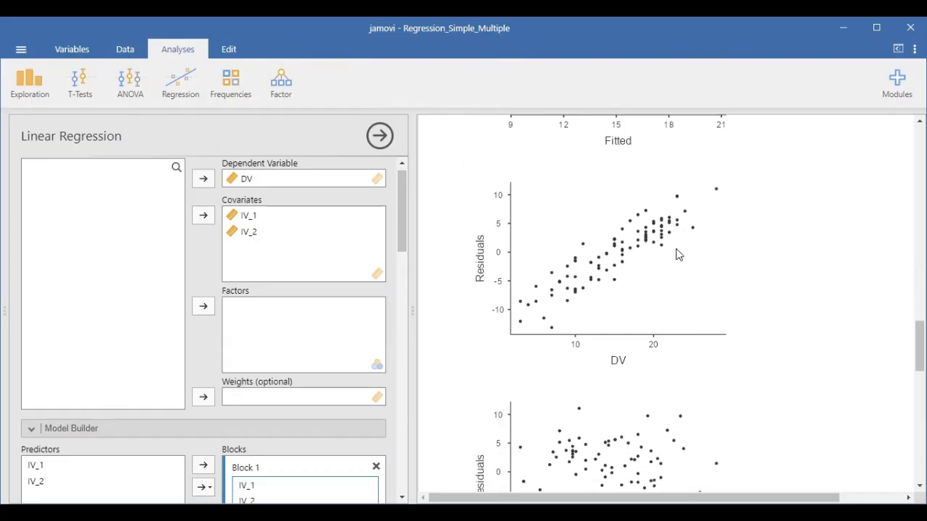
pyautogui.scroll(-1, 674, 253)
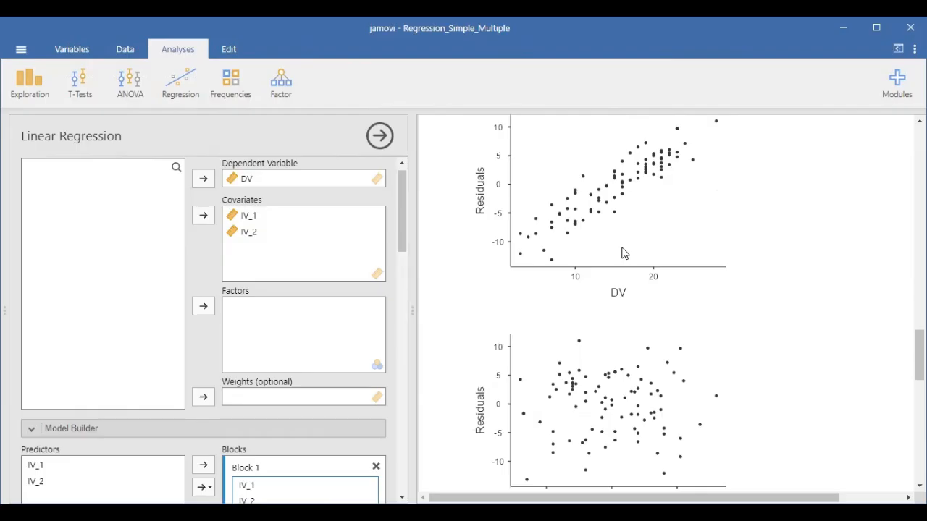
pyautogui.scroll(-2, 634, 250)
pyautogui.scroll(-3, 638, 250)
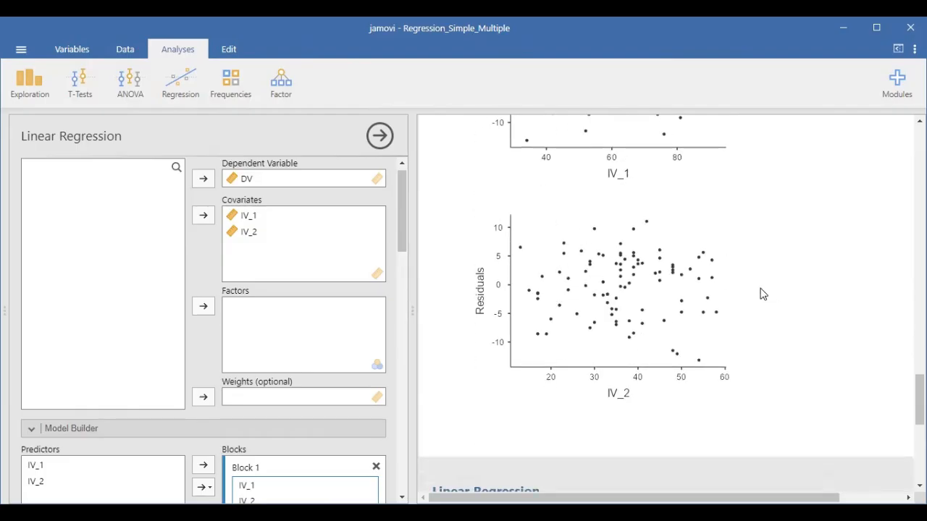
pyautogui.scroll(5, 755, 288)
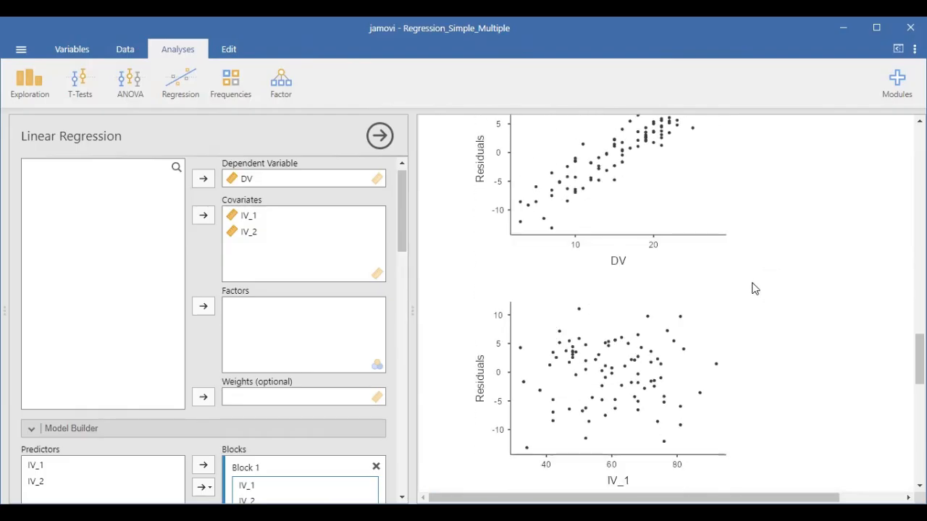
pyautogui.scroll(-7, 754, 287)
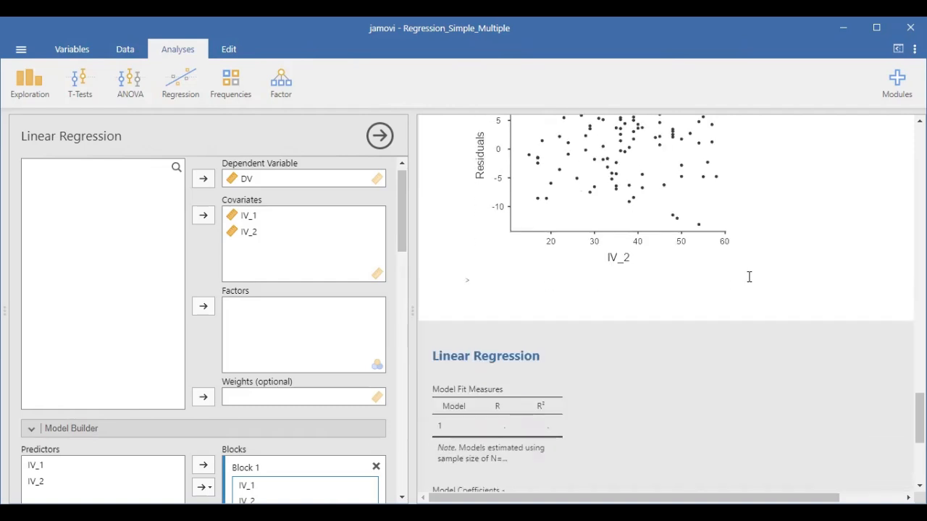
pyautogui.scroll(3, 746, 277)
pyautogui.scroll(5, 733, 280)
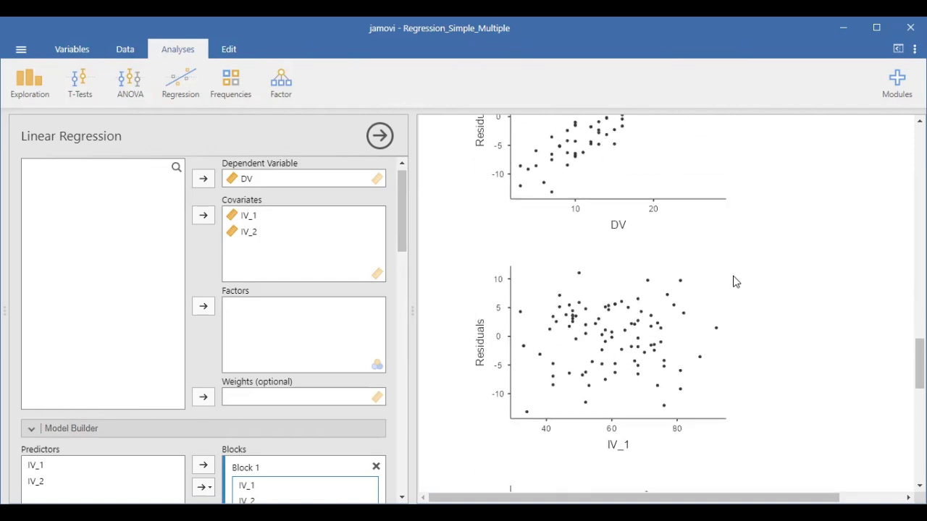
# Recheck the assumption checks: Durbin–Watson, collinearity, Shapiro-Wilk normality and the Q-Q plot of the standardized residuals.
pyautogui.scroll(5, 728, 322)
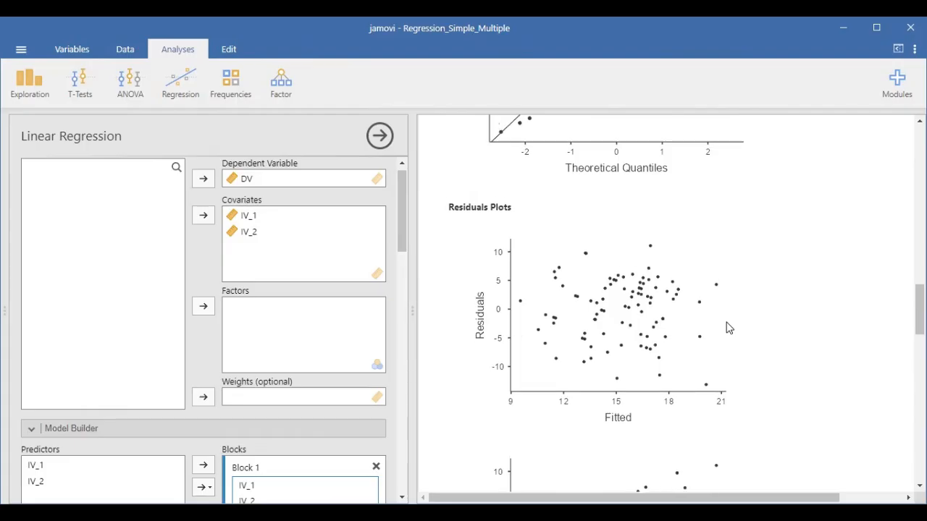
pyautogui.scroll(8, 746, 326)
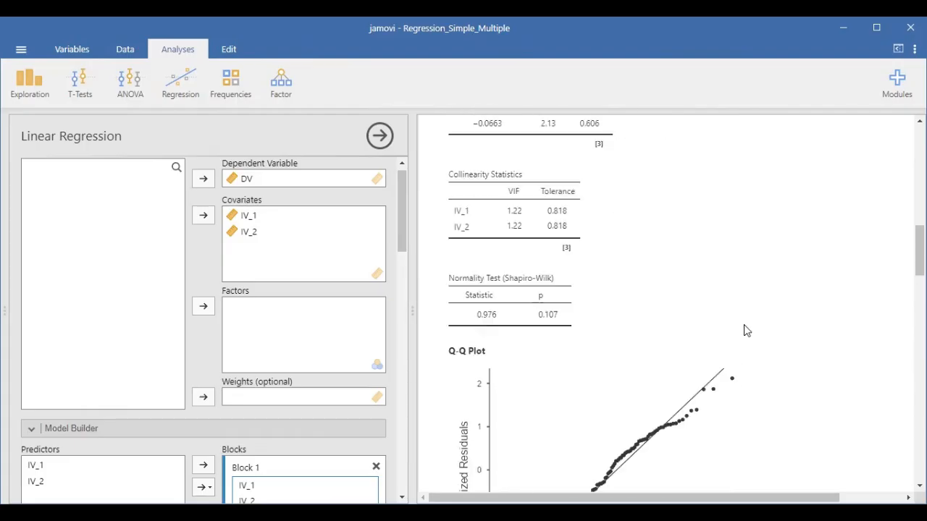
pyautogui.scroll(6, 744, 333)
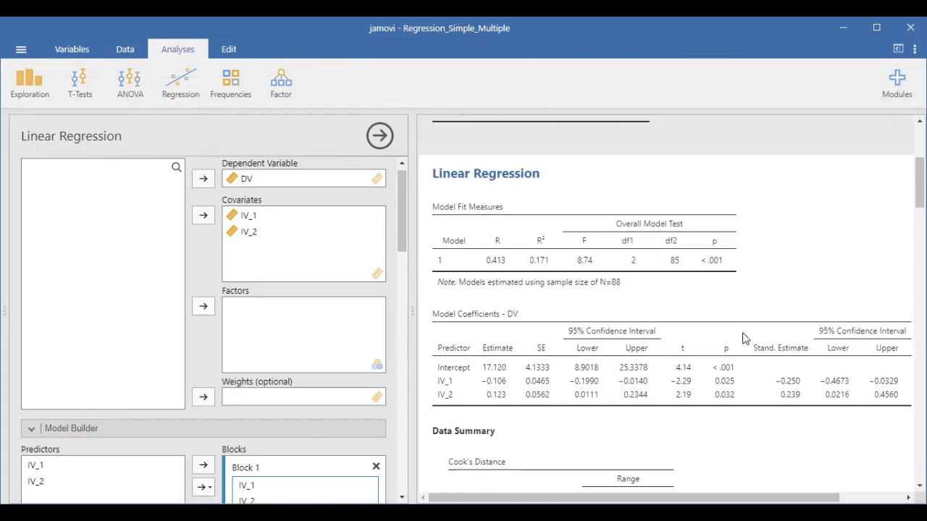
pyautogui.scroll(-12, 740, 339)
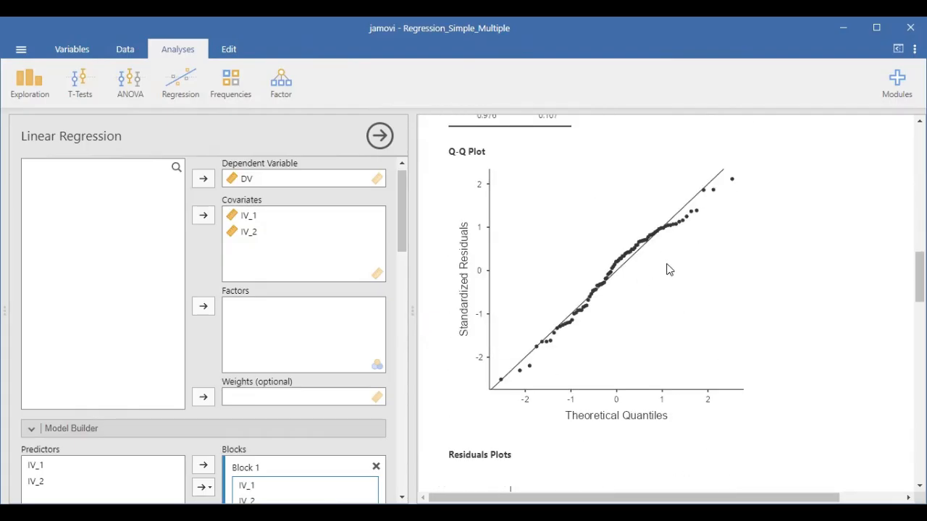
pyautogui.scroll(5, 750, 264)
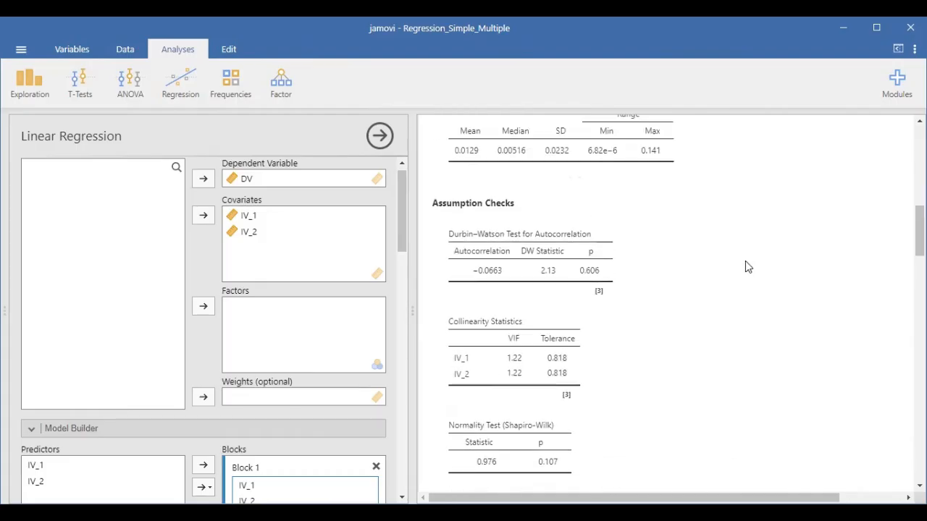
# Read the overall model test and R² together with the estimates, p values, standardized estimates and confidence intervals of IV_1 and IV_2.
pyautogui.scroll(5, 725, 275)
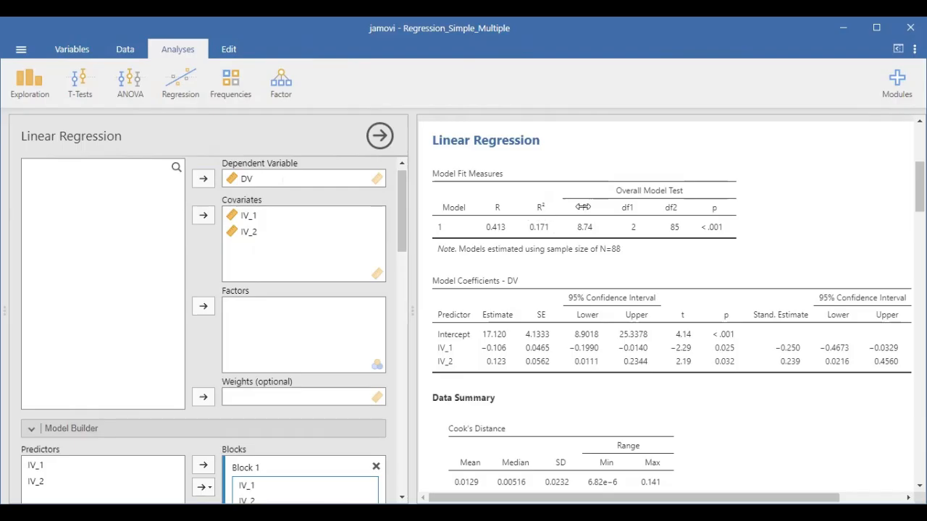
pyautogui.scroll(-1, 578, 206)
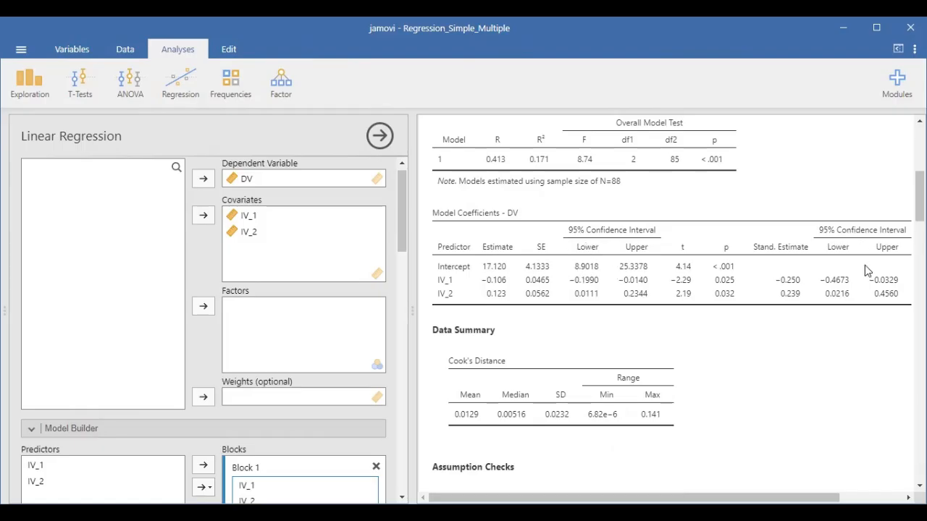
pyautogui.moveTo(809, 483)
pyautogui.mouseDown()
pyautogui.moveTo(832, 484)
pyautogui.moveTo(799, 484)
pyautogui.mouseUp()
pyautogui.scroll(2, 483, 343)
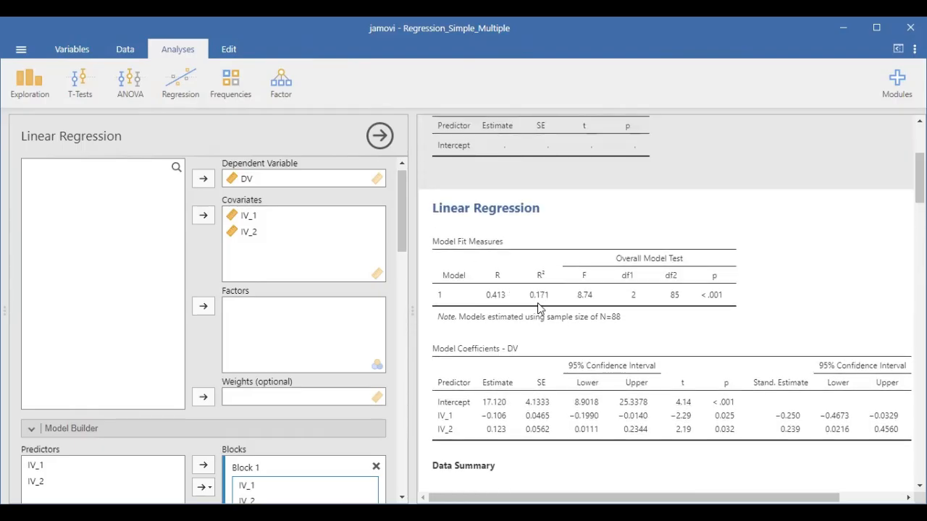
pyautogui.scroll(-1, 728, 405)
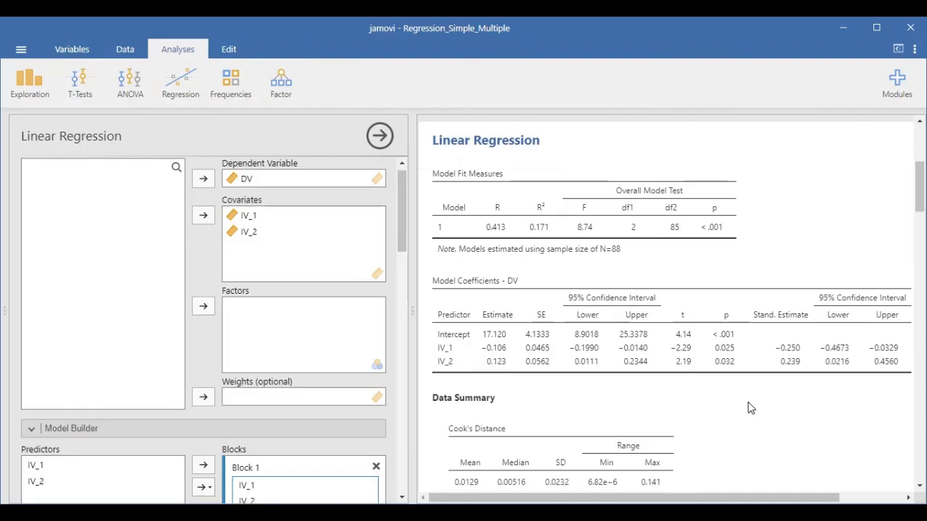
pyautogui.scroll(-1, 750, 404)
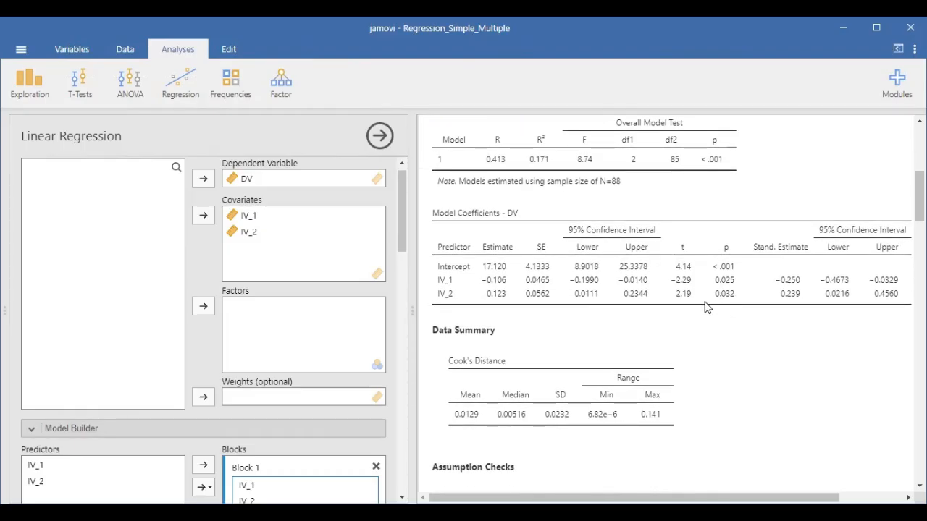